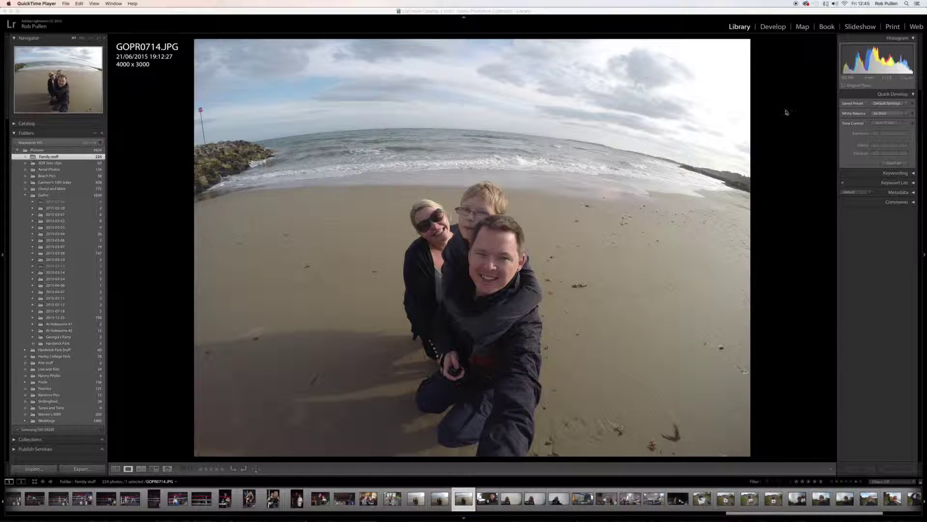
# In Develop, enable the GoPro HERO4 Black Edition lens profile and check the Distortion correction.
pyautogui.click(774, 29)
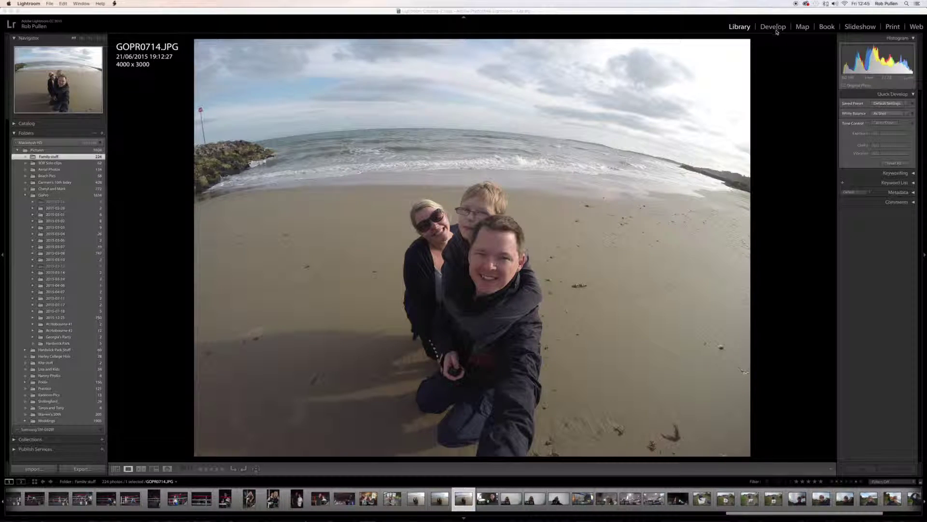
pyautogui.click(777, 33)
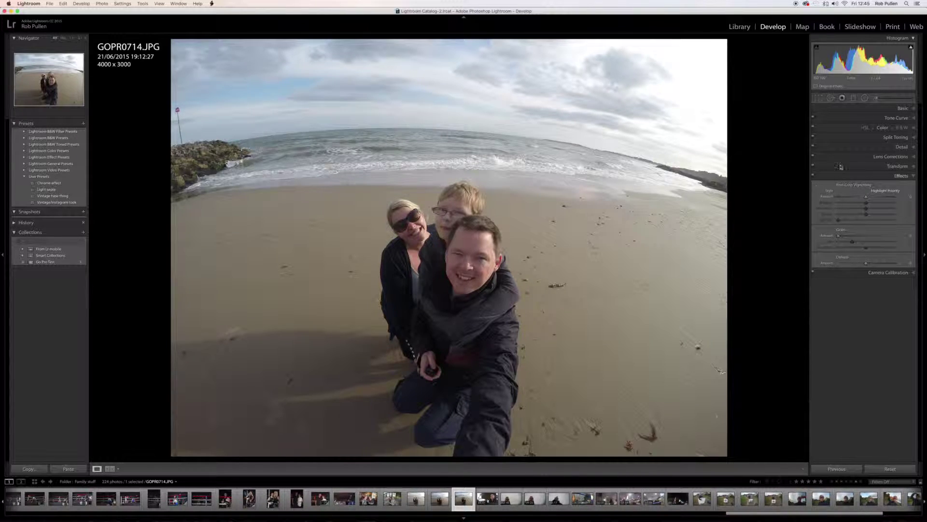
pyautogui.click(903, 110)
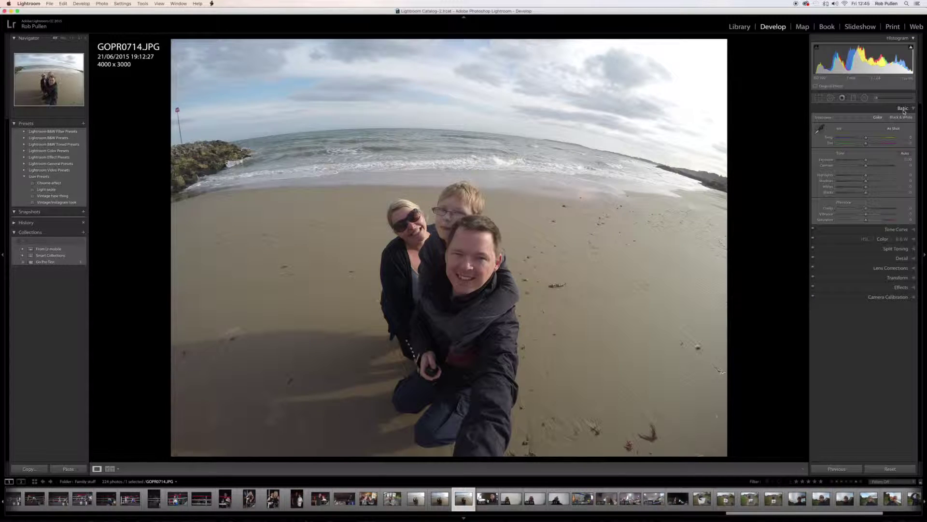
pyautogui.click(911, 269)
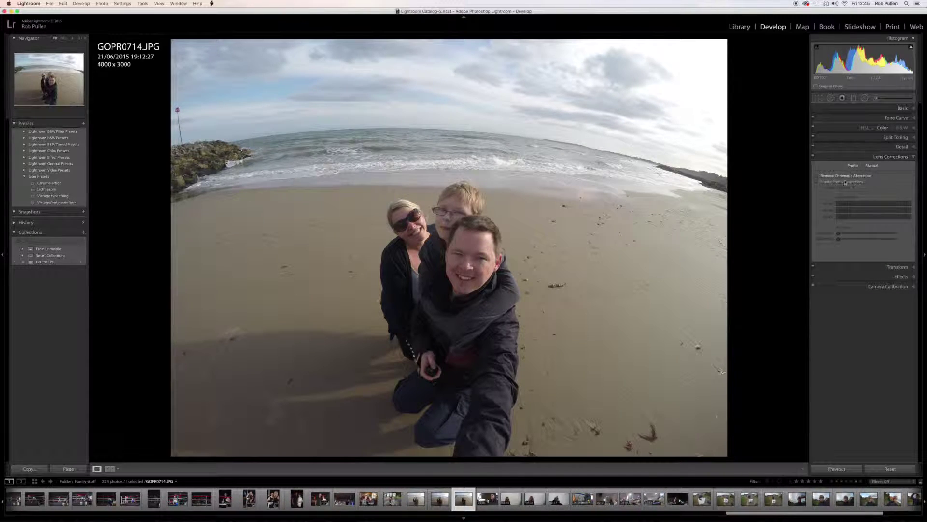
pyautogui.click(817, 181)
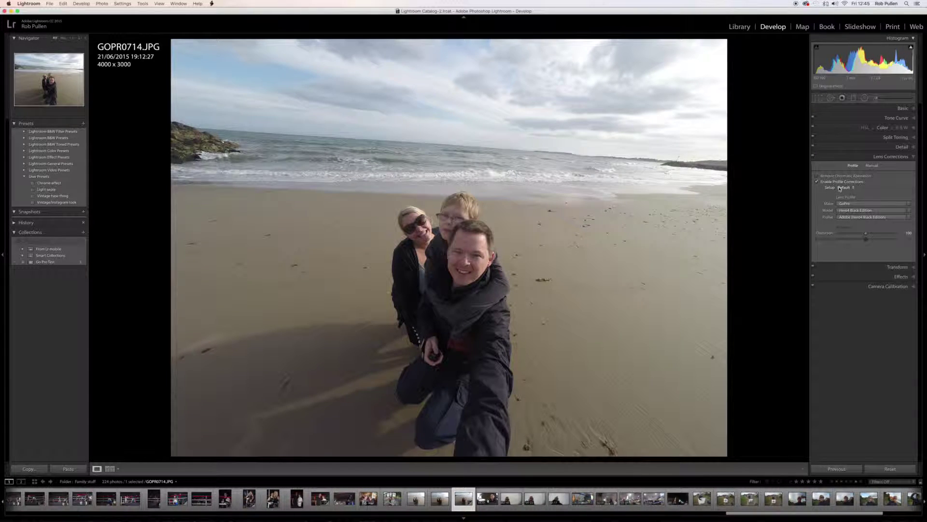
pyautogui.click(871, 234)
pyautogui.click(823, 99)
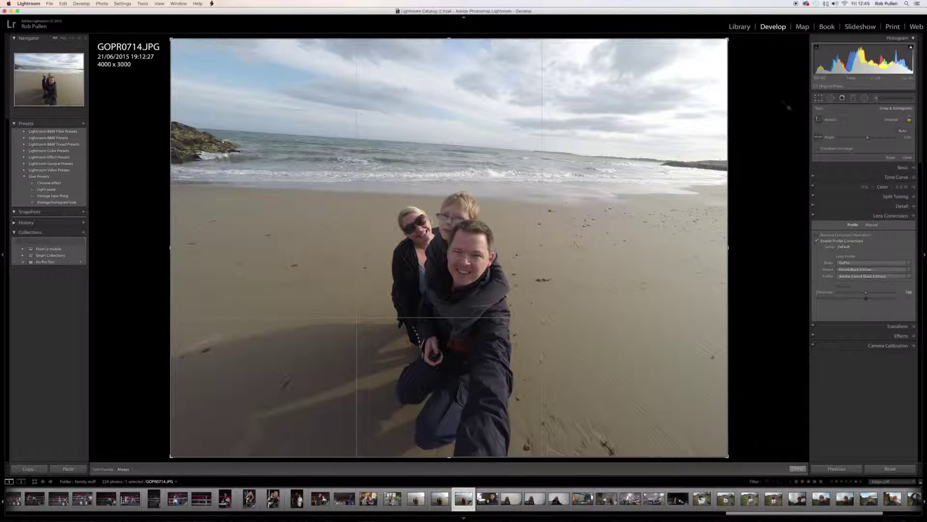
# Rotate the crop about -3.8° to level the horizon and apply it at 3648 x 2736.
pyautogui.moveTo(757, 110); pyautogui.dragTo(748, 91)
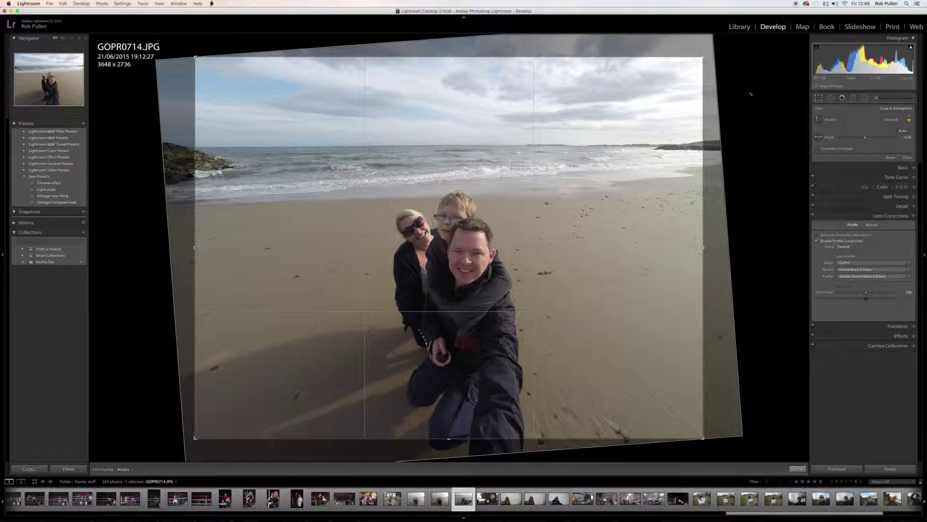
pyautogui.press('Return')
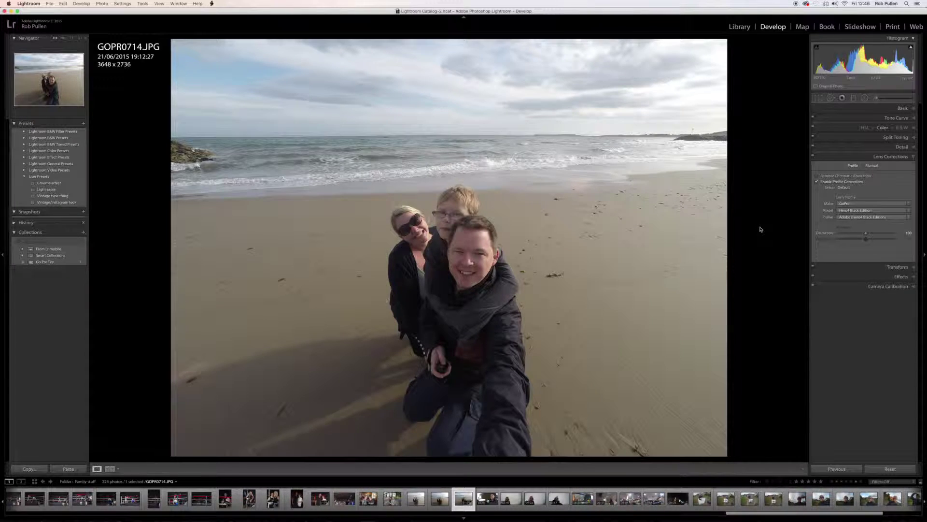
pyautogui.press('super+e')
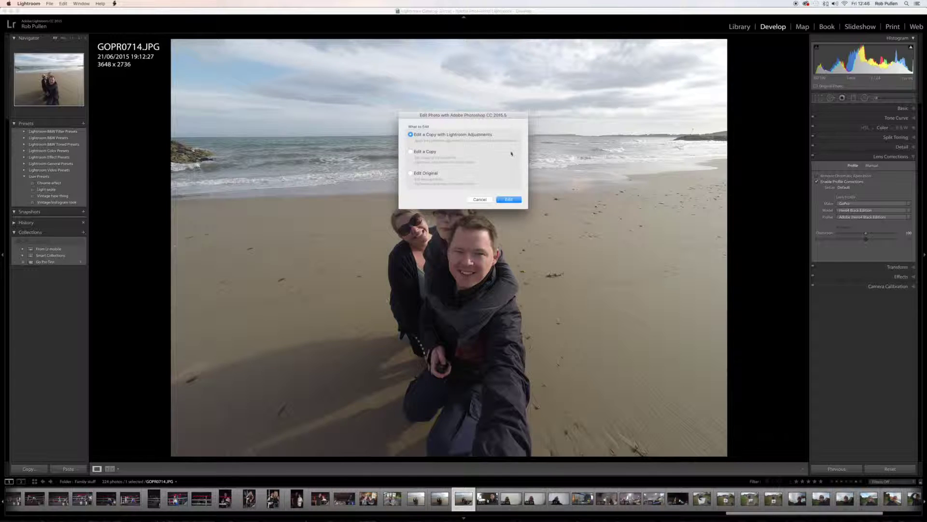
# Choose Edit a Copy with Lightroom Adjustments to open GOPR0714.JPG in Photoshop CC.
pyautogui.click(510, 200)
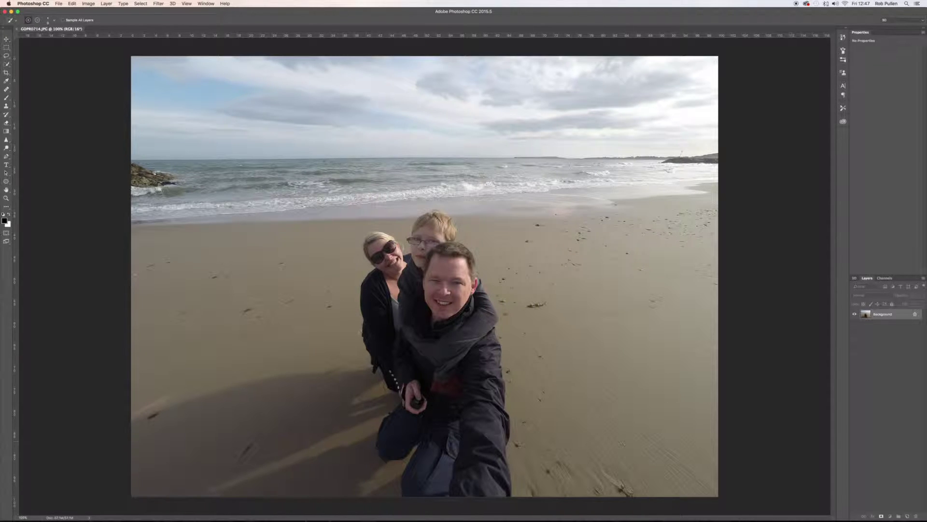
# Duplicate the photo layer twice with Cmd+J and hide the Background layer.
pyautogui.press('super+j')
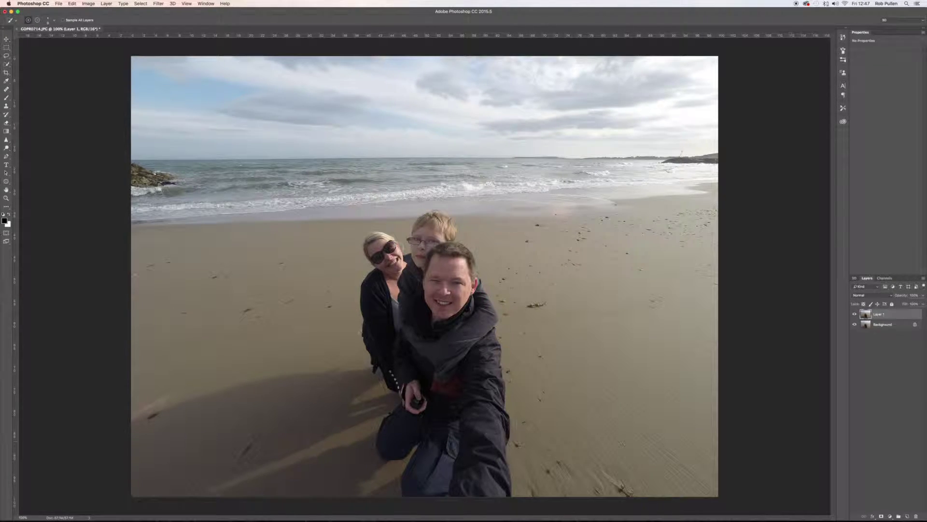
pyautogui.press('super+j')
pyautogui.click(854, 334)
# Add a white-filled Layer 2 above Layer 1, then select Layer 1 copy.
pyautogui.click(904, 325)
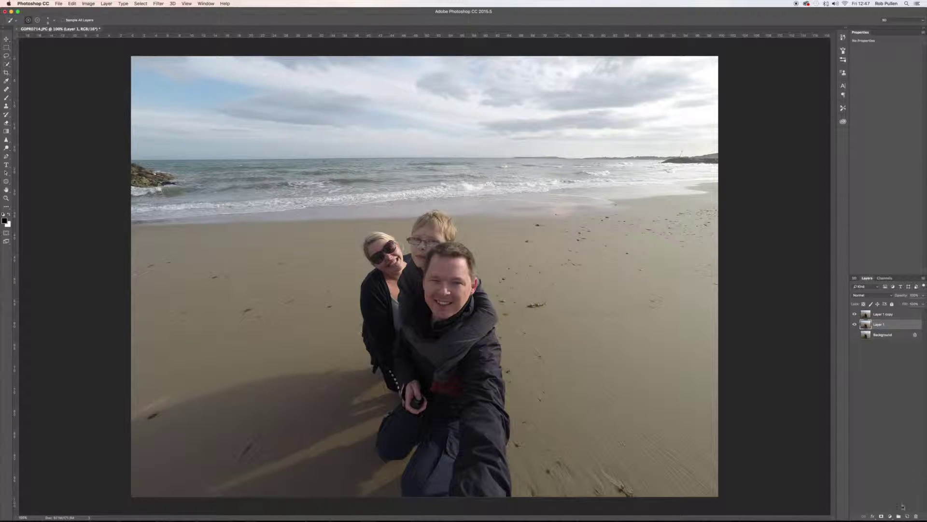
pyautogui.click(908, 515)
pyautogui.press('super+BackSpace')
pyautogui.click(890, 315)
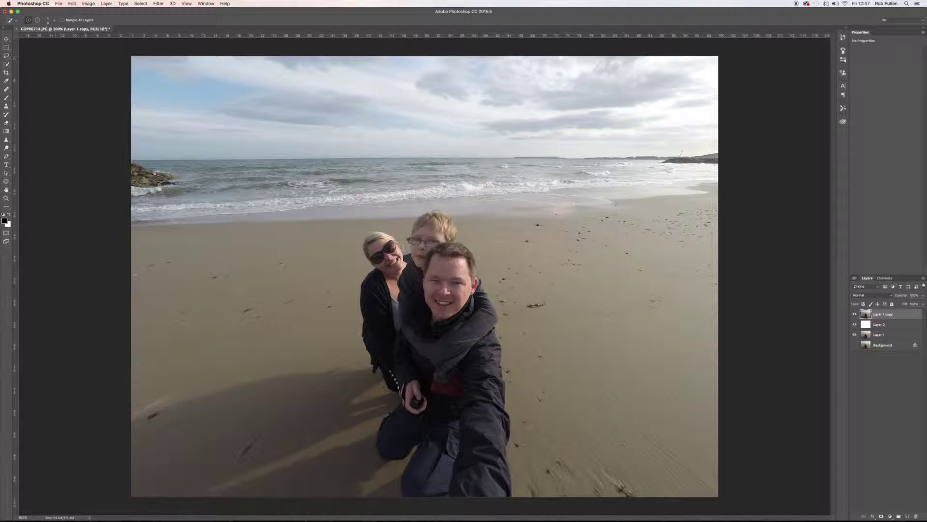
pyautogui.click(7, 64)
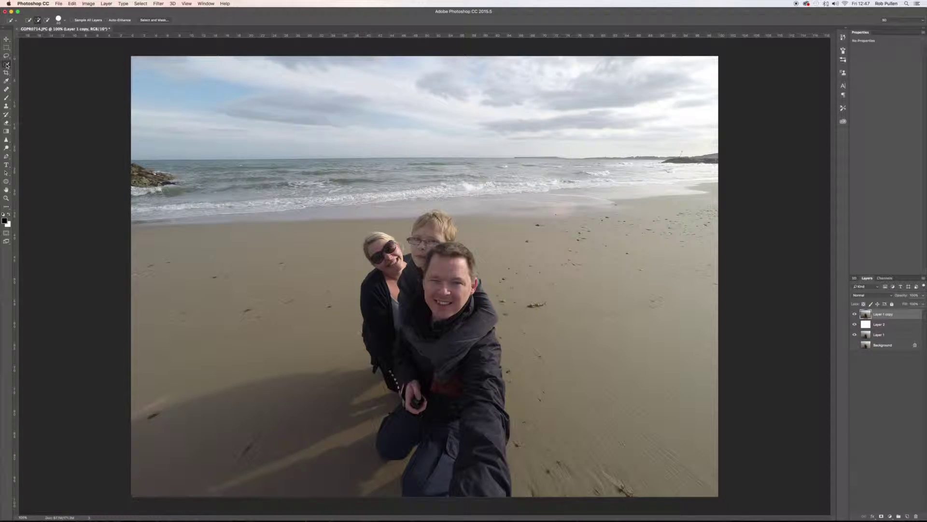
# Open Select and Mask on Layer 1 copy and keep the Onion Skin view mode.
pyautogui.click(154, 20)
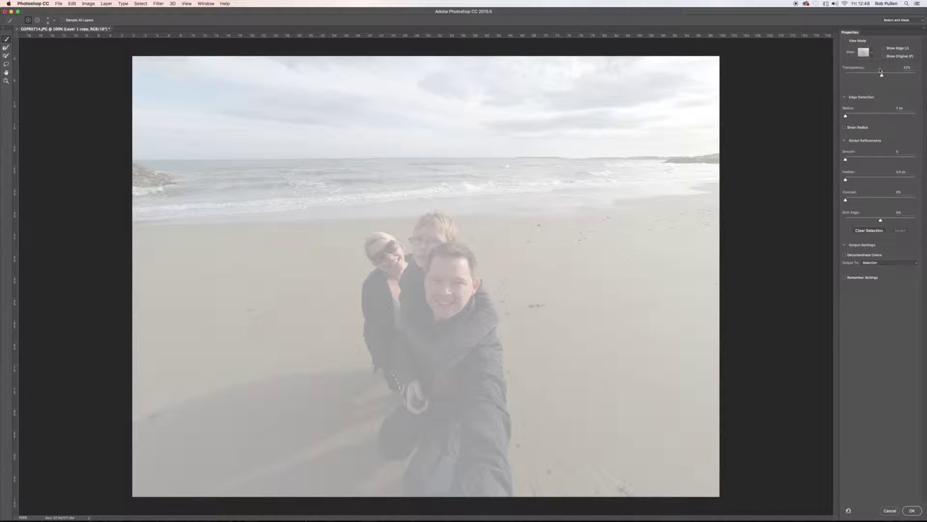
pyautogui.click(872, 53)
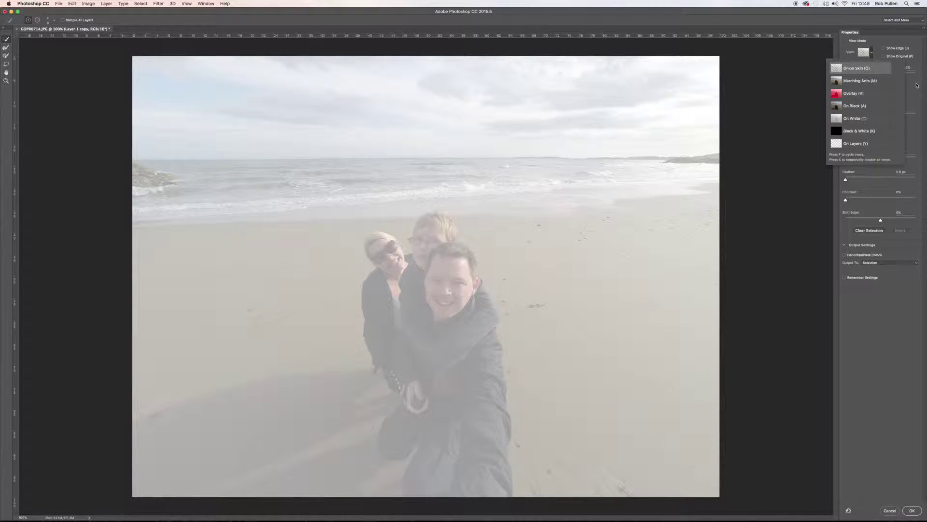
pyautogui.click(915, 86)
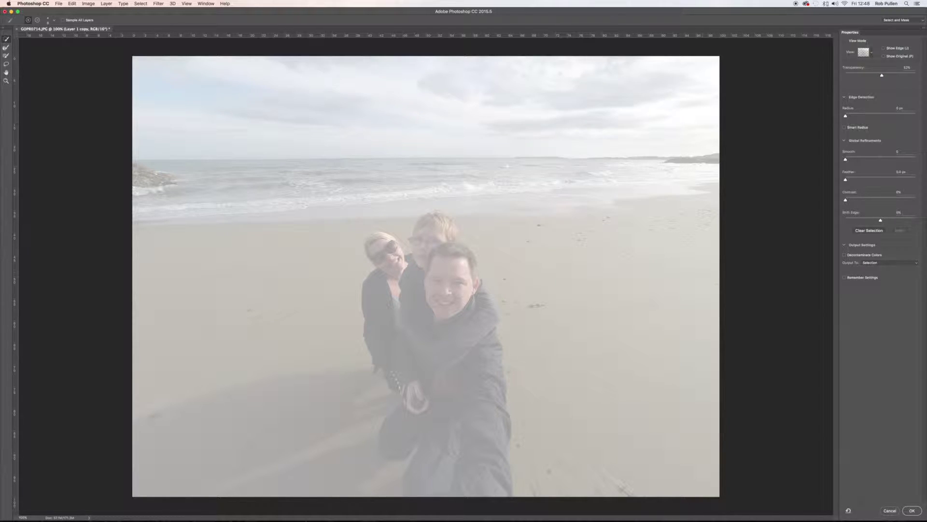
# Lower the Onion Skin Transparency slider from 52% to 22%.
pyautogui.moveTo(882, 76); pyautogui.dragTo(862, 84)
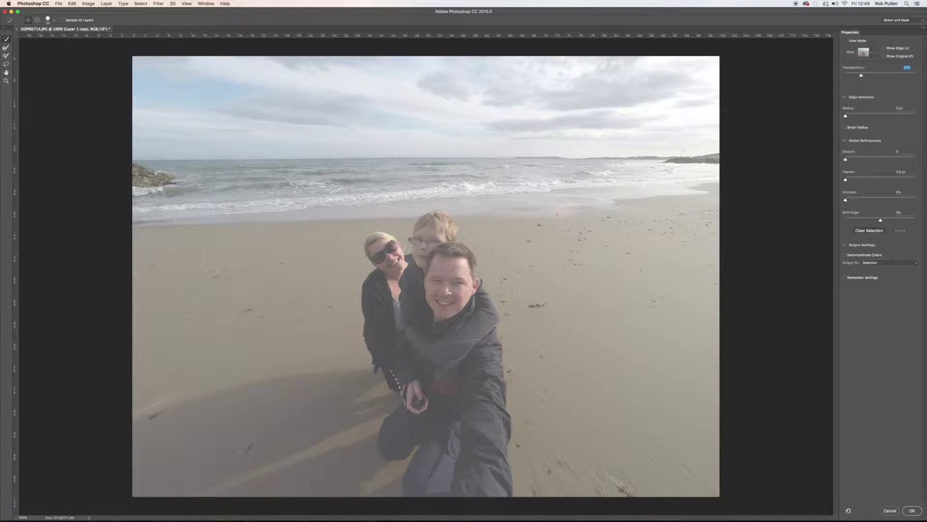
# Quick-select the three people's hair, faces, clothing, the man's hood, sleeve, arm and hand.
pyautogui.click(439, 225)
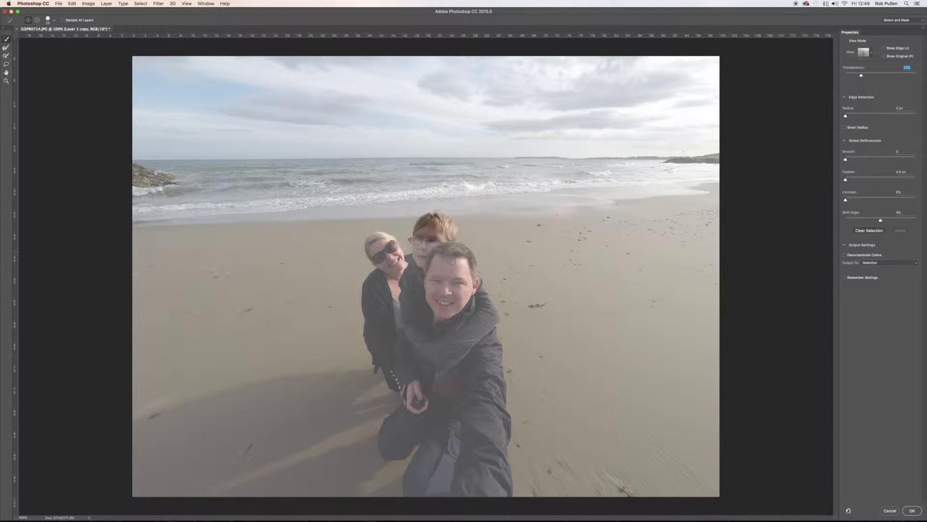
pyautogui.click(451, 261)
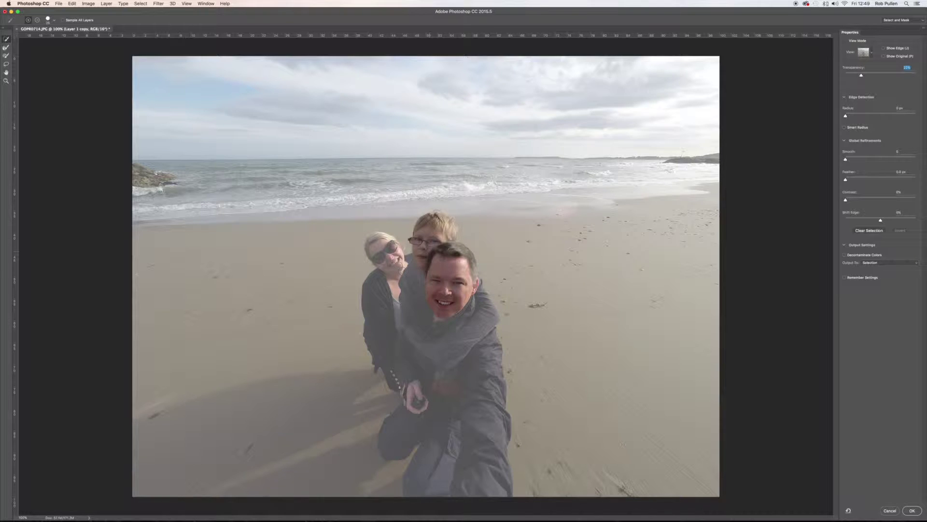
pyautogui.click(402, 266)
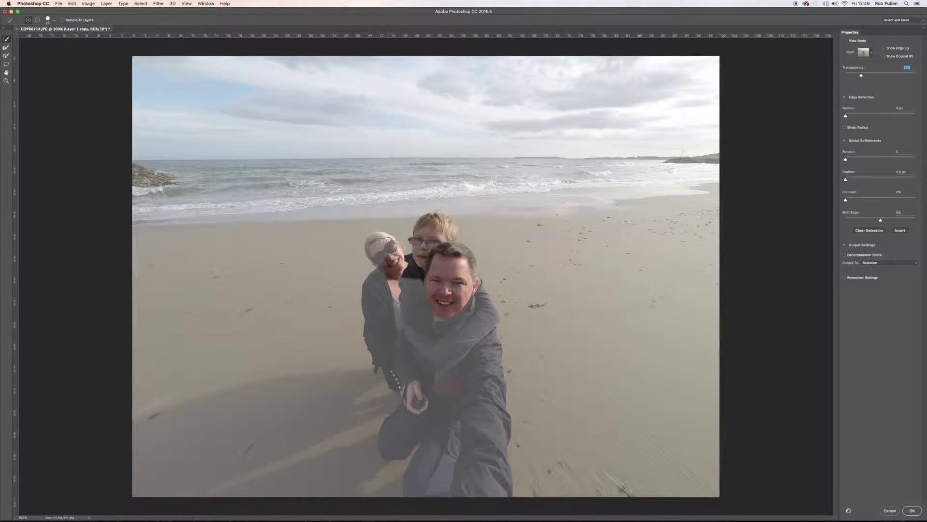
pyautogui.moveTo(389, 240)
pyautogui.mouseDown()
pyautogui.moveTo(375, 249)
pyautogui.moveTo(391, 273)
pyautogui.moveTo(372, 331)
pyautogui.moveTo(381, 338)
pyautogui.mouseUp()
pyautogui.click(424, 302)
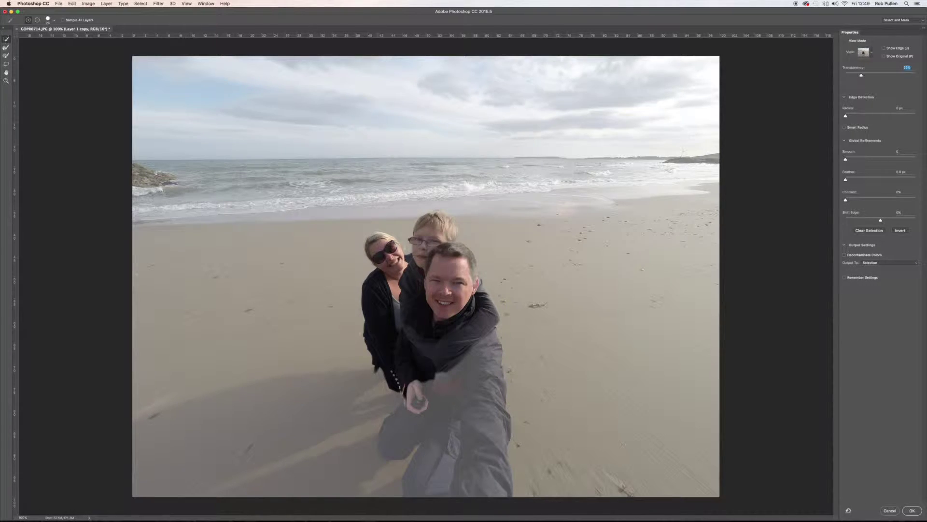
pyautogui.click(454, 241)
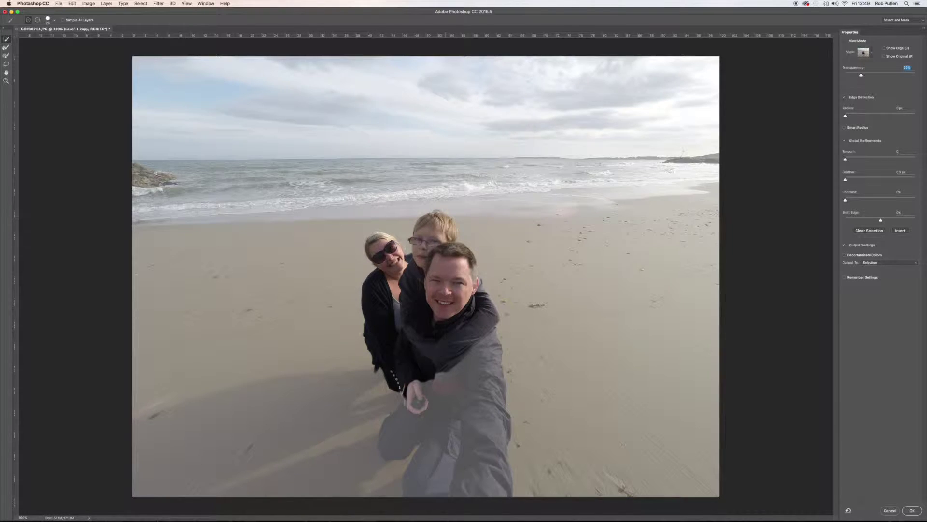
pyautogui.moveTo(473, 269); pyautogui.dragTo(482, 287)
pyautogui.moveTo(467, 376)
pyautogui.mouseDown()
pyautogui.moveTo(488, 344)
pyautogui.moveTo(411, 391)
pyautogui.moveTo(452, 378)
pyautogui.moveTo(411, 415)
pyautogui.moveTo(430, 436)
pyautogui.mouseUp()
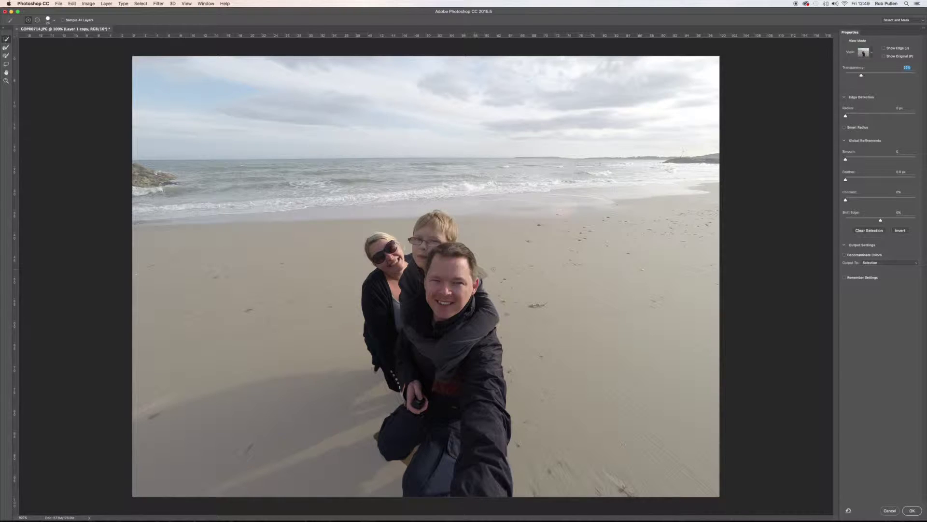
pyautogui.press('alt')
# Raise transparency to about 46% and remove the wooden area beside the man's knee at 256%.
pyautogui.moveTo(861, 75); pyautogui.dragTo(879, 77)
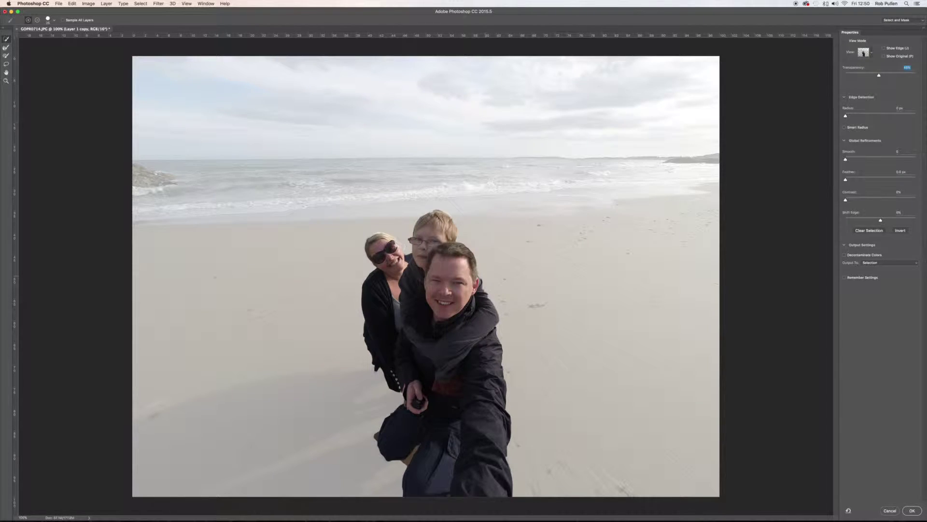
pyautogui.press('z')
pyautogui.moveTo(466, 423)
pyautogui.mouseDown()
pyautogui.moveTo(454, 427)
pyautogui.moveTo(465, 425)
pyautogui.moveTo(458, 319)
pyautogui.mouseUp()
pyautogui.press('super+0')
pyautogui.press('w')
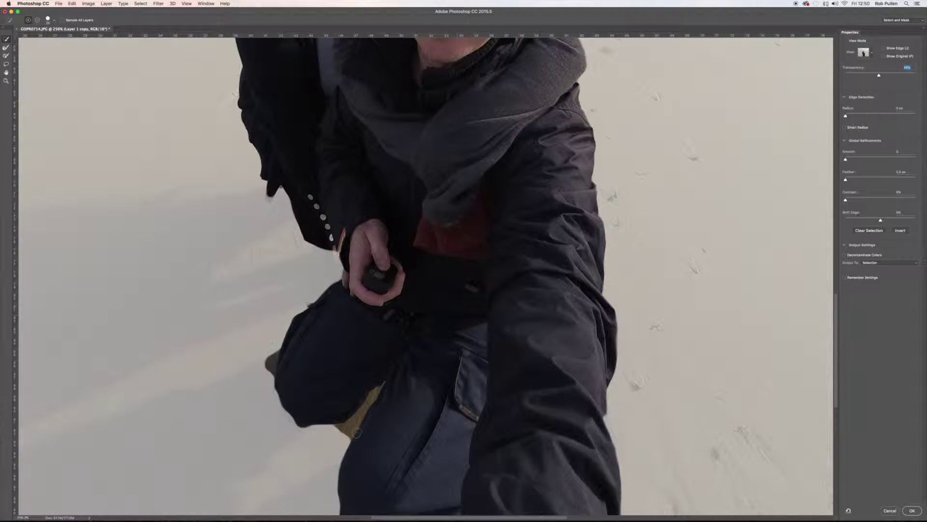
pyautogui.press('[')
pyautogui.press('[')
pyautogui.moveTo(344, 435)
pyautogui.mouseDown()
pyautogui.moveTo(375, 390)
pyautogui.moveTo(365, 408)
pyautogui.mouseUp()
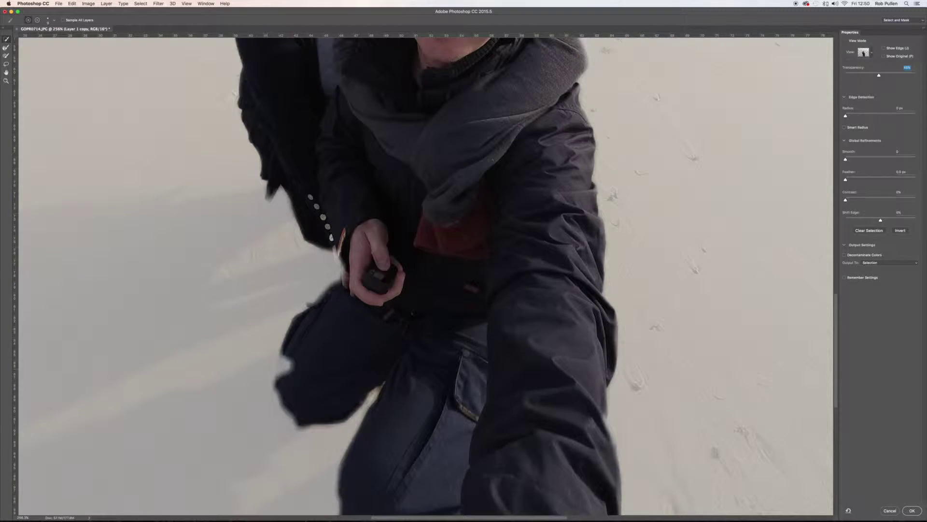
# Fill the selection gap along the man's sleeve edge and zoom out to the whole photo.
pyautogui.click(290, 362)
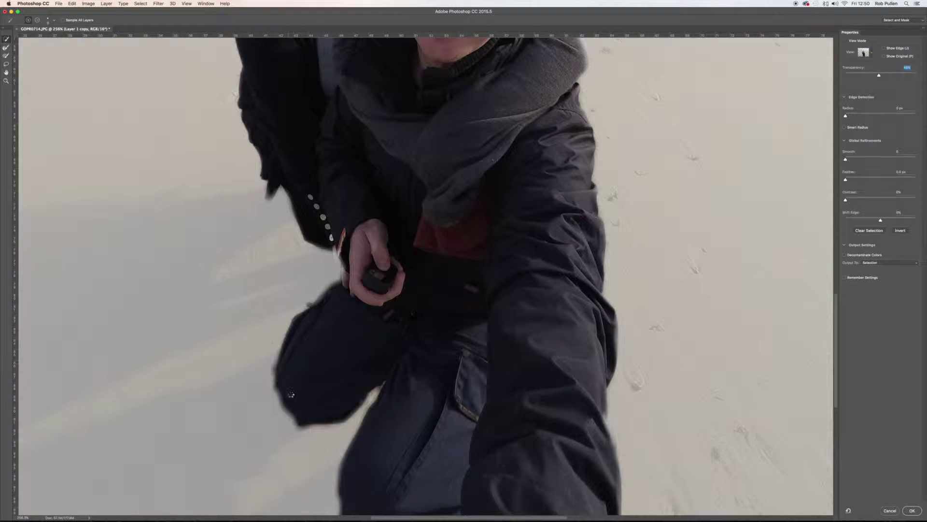
pyautogui.press('z')
pyautogui.moveTo(497, 329); pyautogui.dragTo(474, 330)
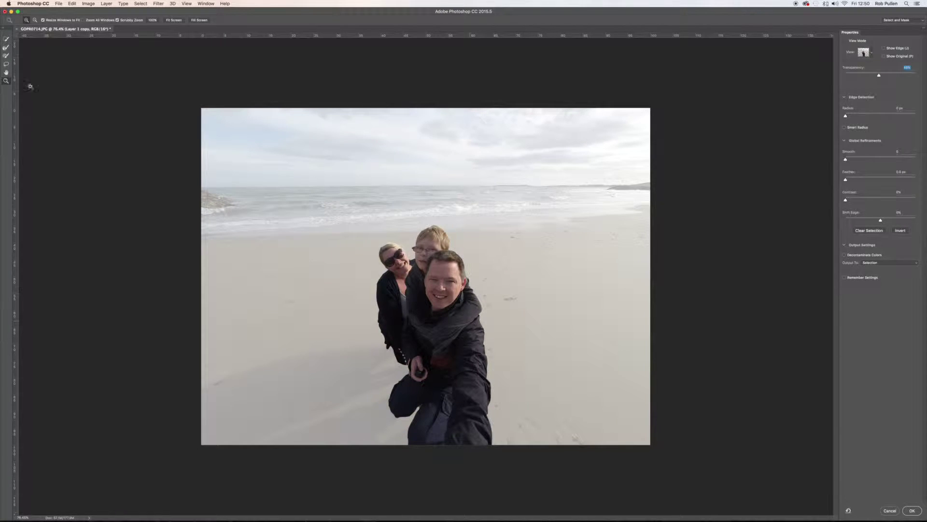
# Pick the Refine Edge Brush tool in the Select and Mask toolbar.
pyautogui.click(6, 48)
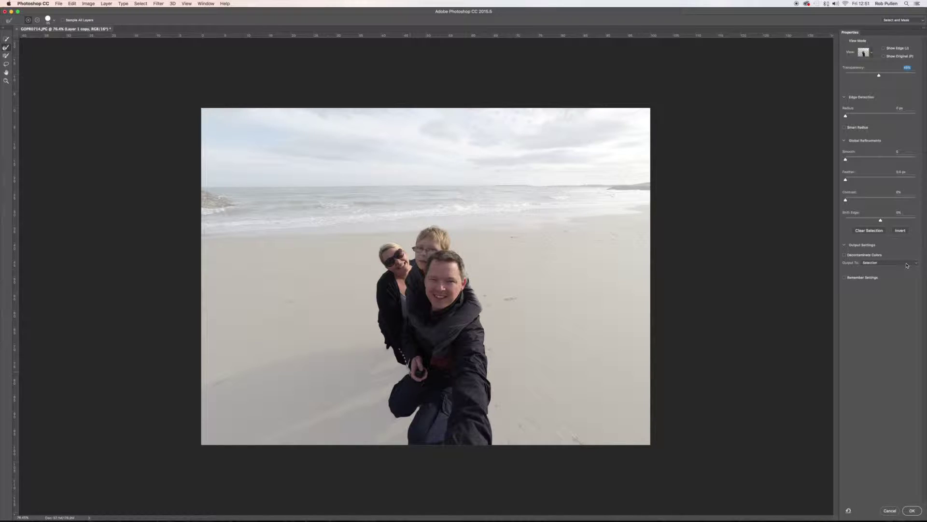
# Output to New Layer with Layer Mask, then hide white Layer 2 and show Layer 1 copy.
pyautogui.click(907, 264)
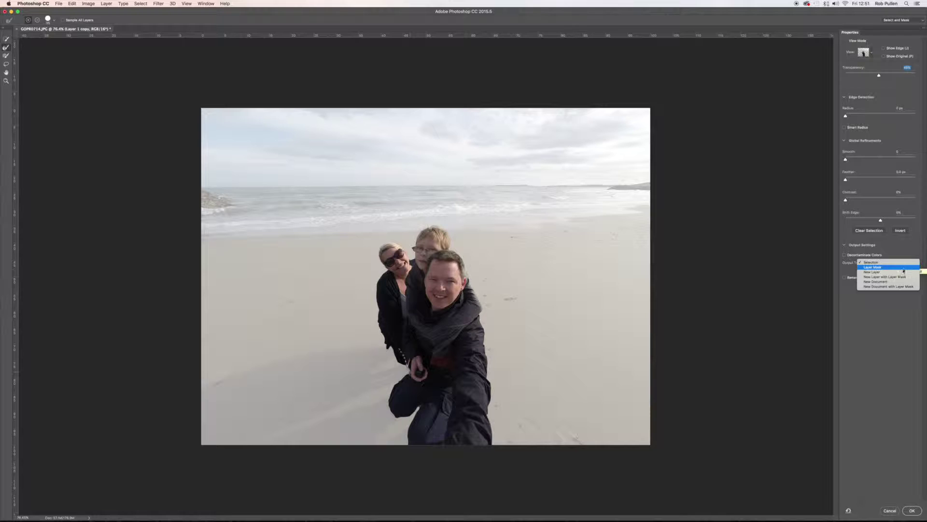
pyautogui.click(898, 279)
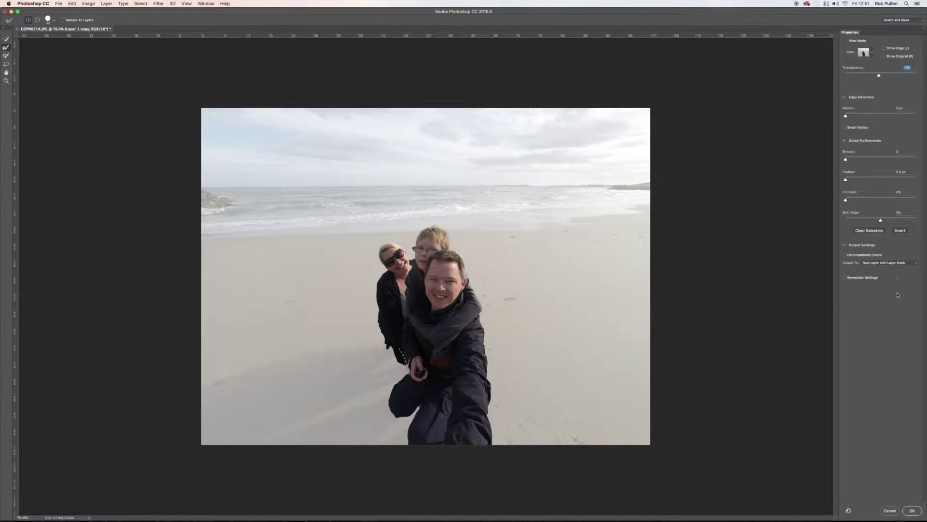
pyautogui.click(911, 510)
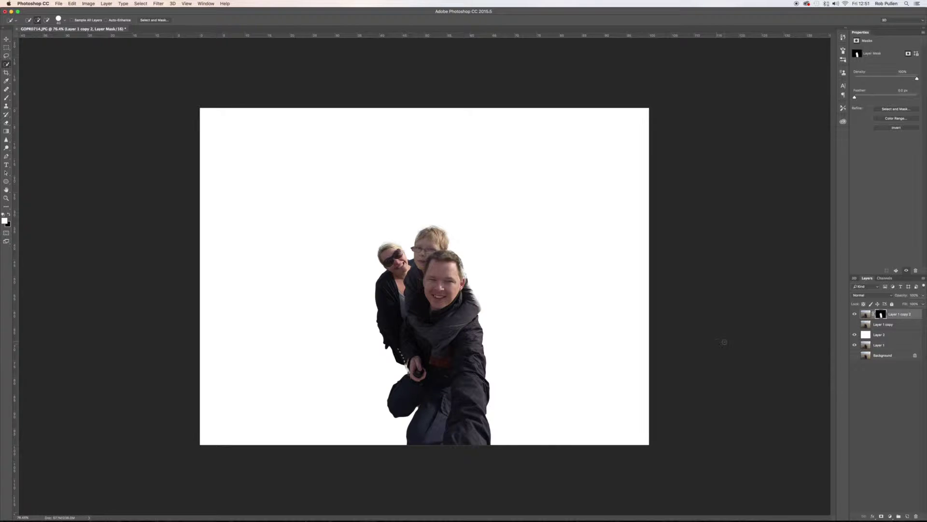
pyautogui.click(854, 335)
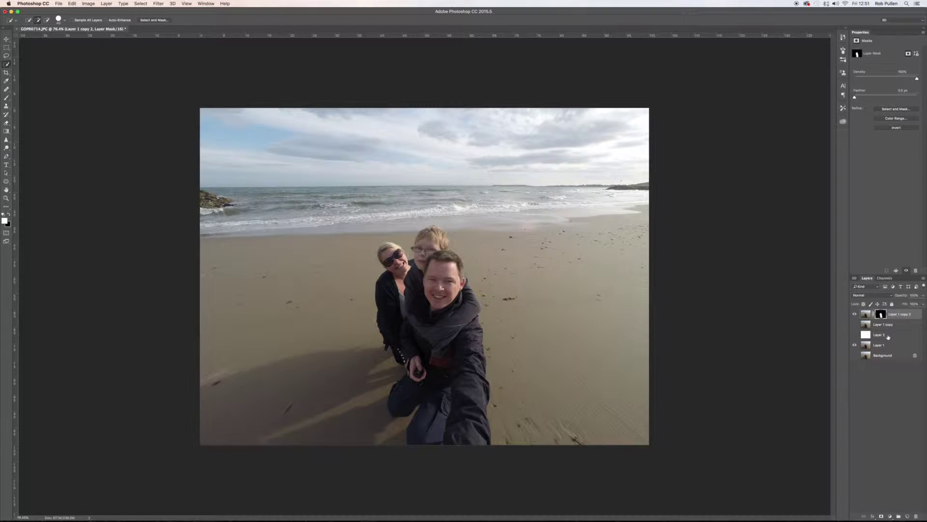
pyautogui.click(854, 324)
# Copy the three people from the mask selection onto a new Layer 3 and fill them solid black.
pyautogui.keyDown('super'); pyautogui.click(881, 315); pyautogui.keyUp('super')
pyautogui.click(868, 317)
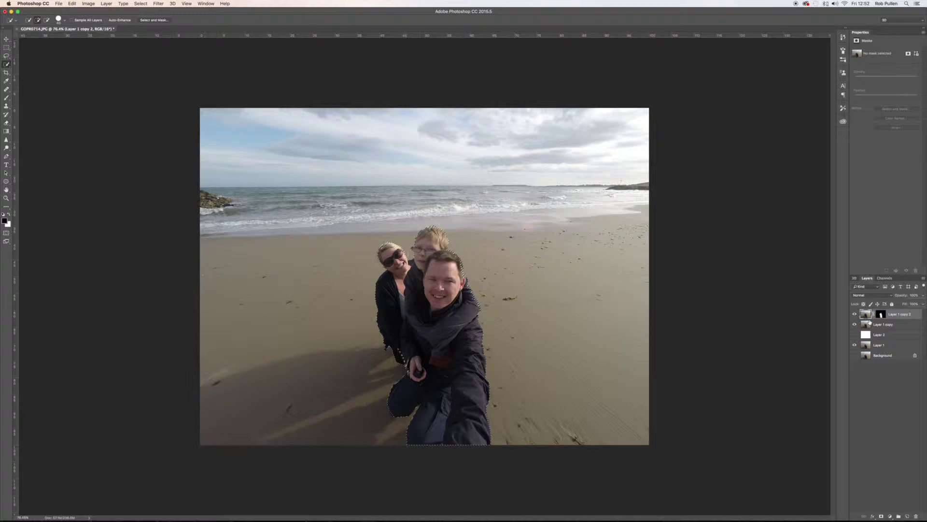
pyautogui.press('super+j')
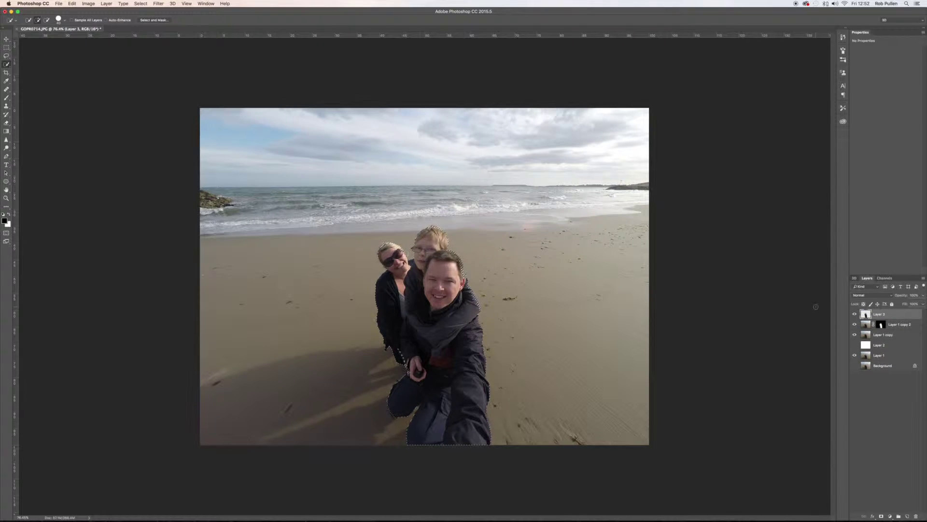
pyautogui.press('super+BackSpace')
pyautogui.hotkey('alt', 'BackSpace')
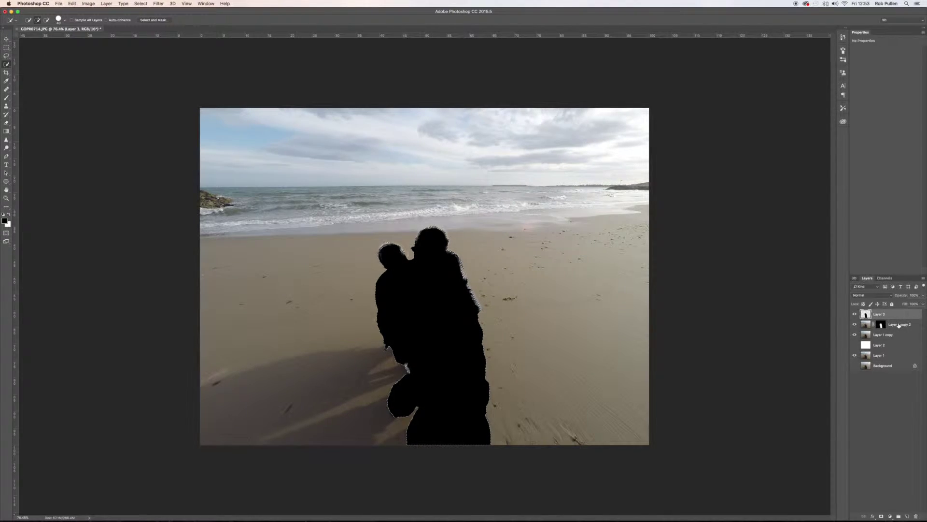
# Hide the Layer 1 copy 2 cut-out and deselect the black silhouette on Layer 3.
pyautogui.click(899, 326)
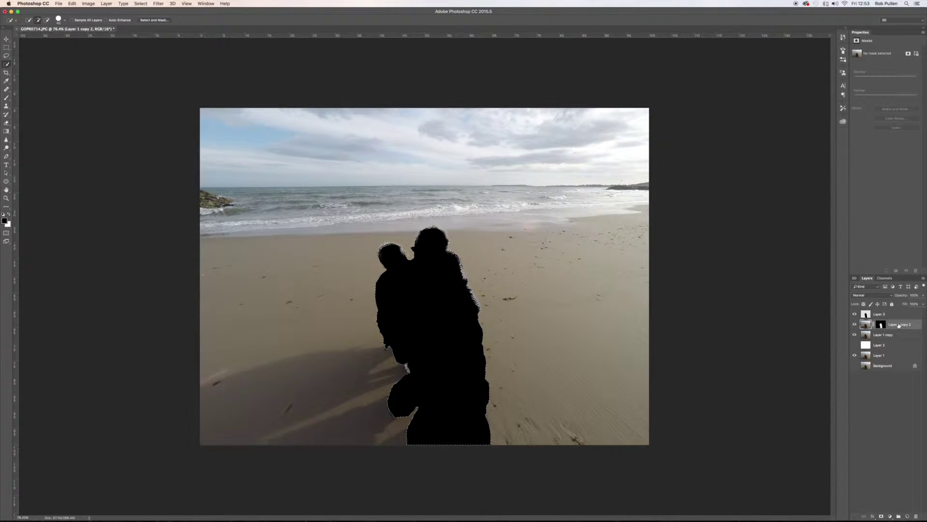
pyautogui.click(857, 324)
pyautogui.click(884, 315)
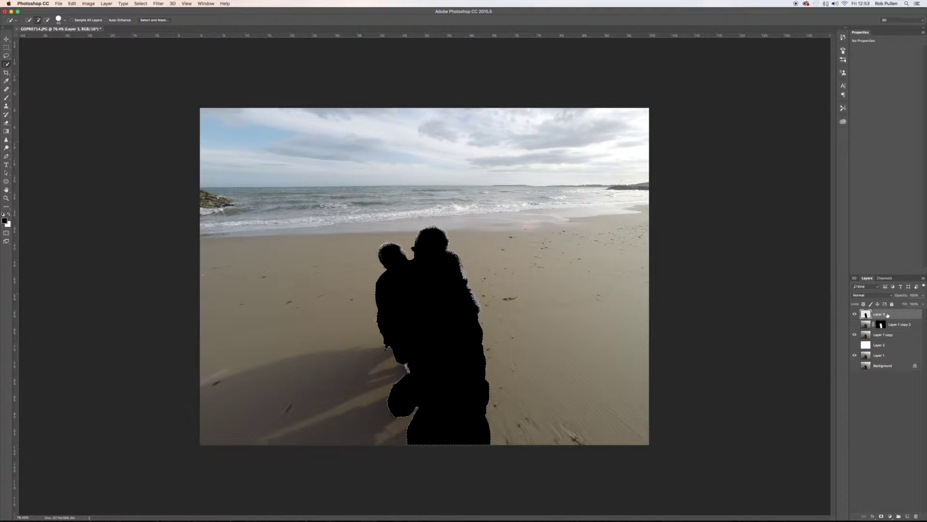
pyautogui.press('super+d')
pyautogui.click(901, 325)
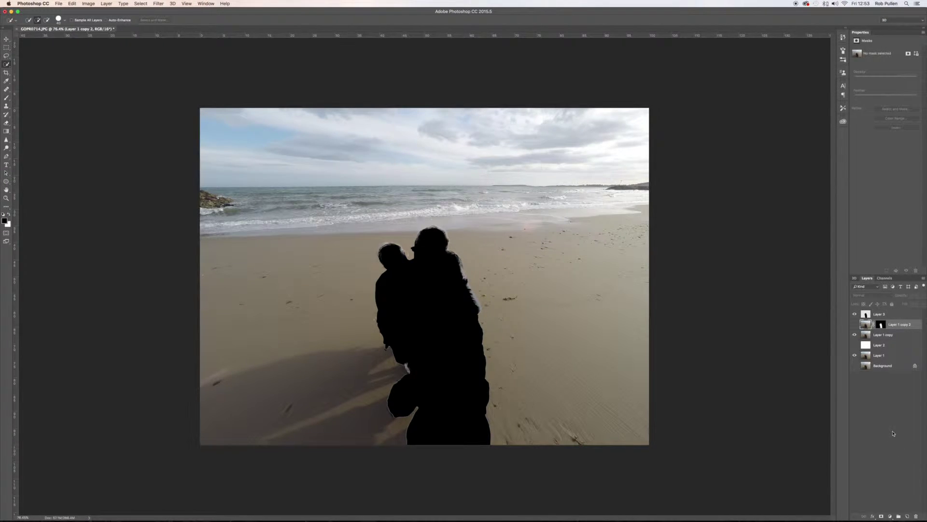
# Add a Foreground to Background gradient fill layer with the black stop at 4% and the white stop nudged inward.
pyautogui.click(890, 516)
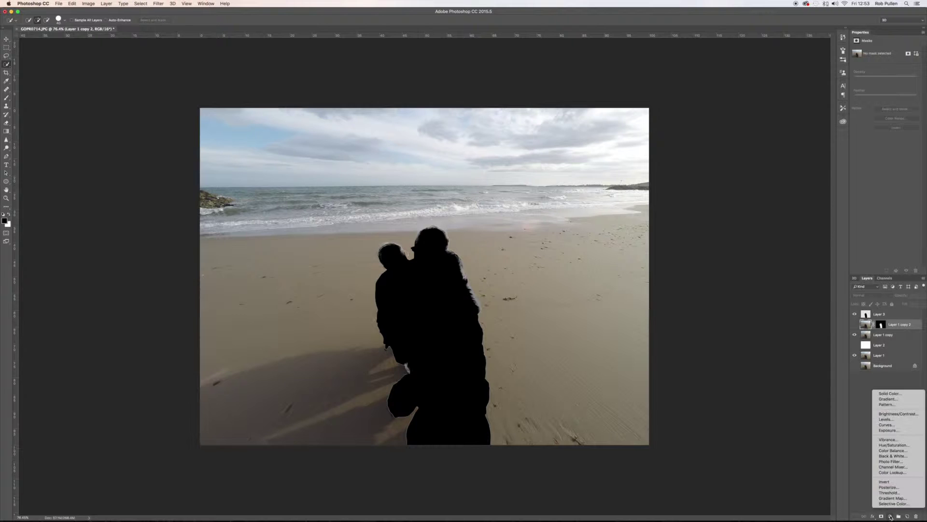
pyautogui.click(887, 399)
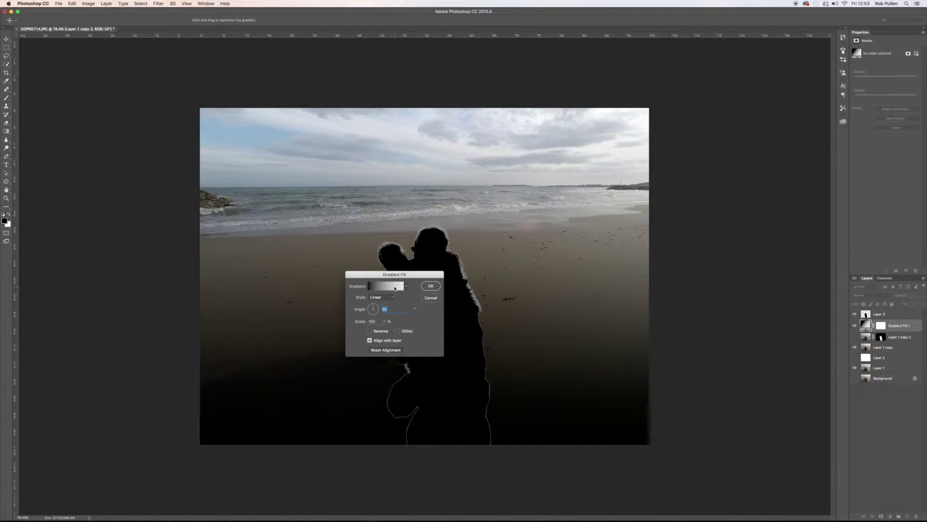
pyautogui.click(394, 287)
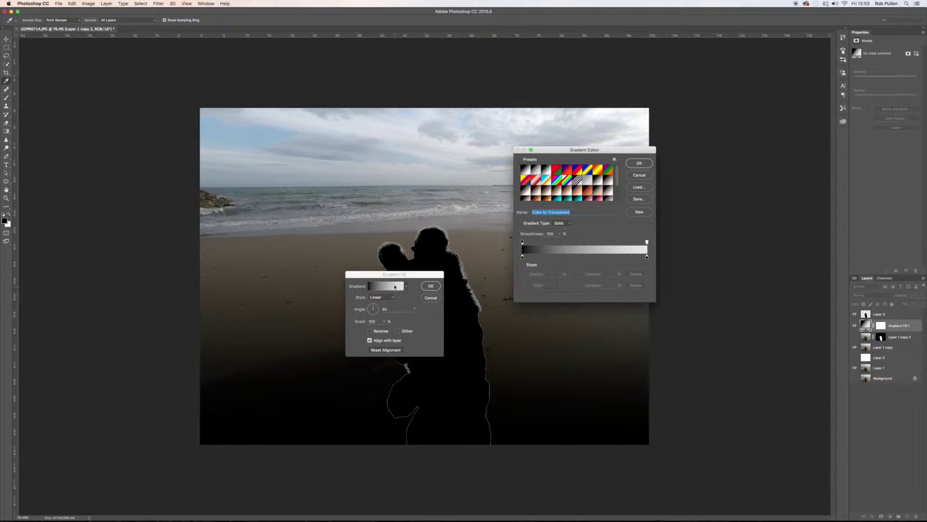
pyautogui.click(526, 170)
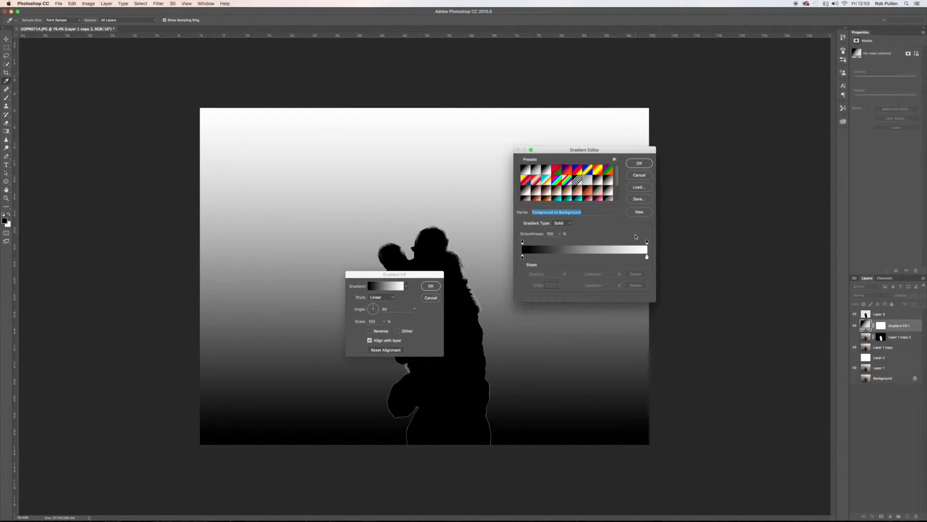
pyautogui.moveTo(612, 151); pyautogui.dragTo(635, 134)
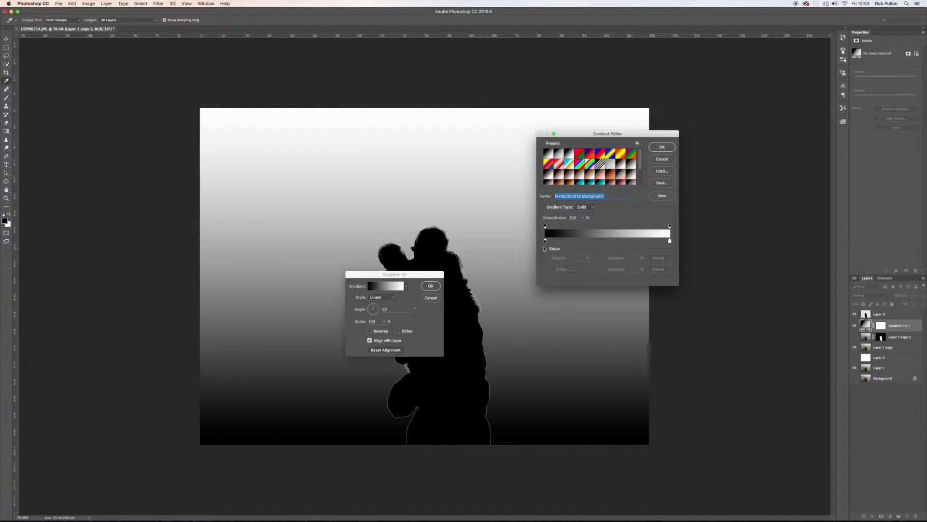
pyautogui.moveTo(545, 241); pyautogui.dragTo(549, 244)
pyautogui.moveTo(670, 242); pyautogui.dragTo(666, 243)
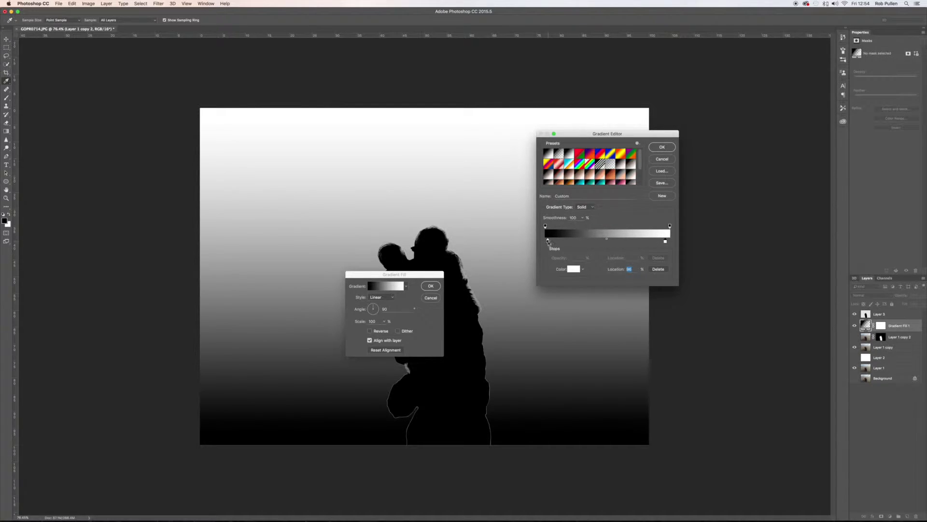
pyautogui.moveTo(548, 241); pyautogui.dragTo(549, 243)
pyautogui.click(662, 147)
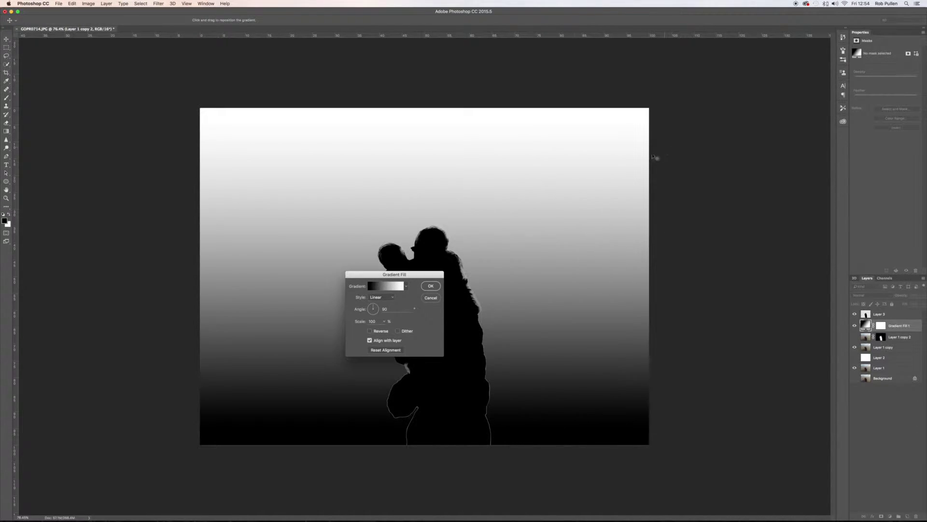
# Confirm the gradient fill and group it with the black silhouette on Layer 3.
pyautogui.click(432, 286)
pyautogui.press('w')
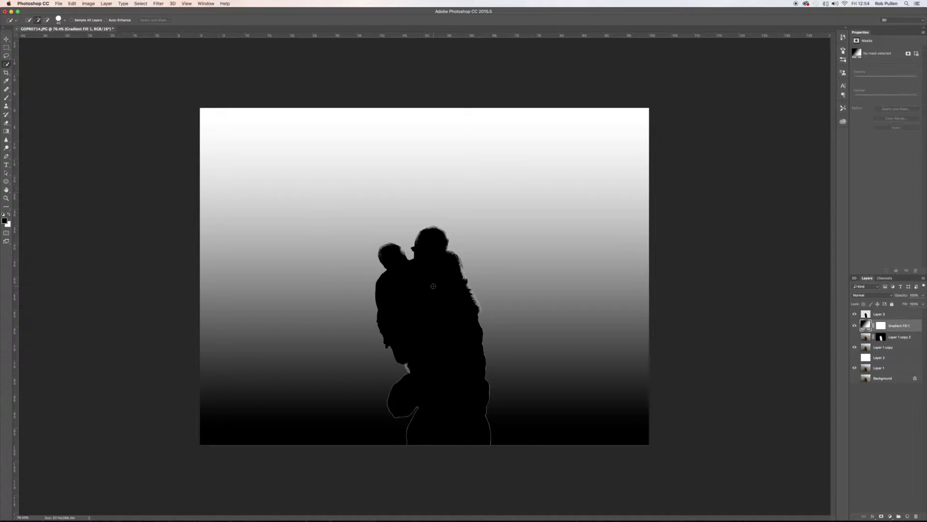
pyautogui.click(900, 315)
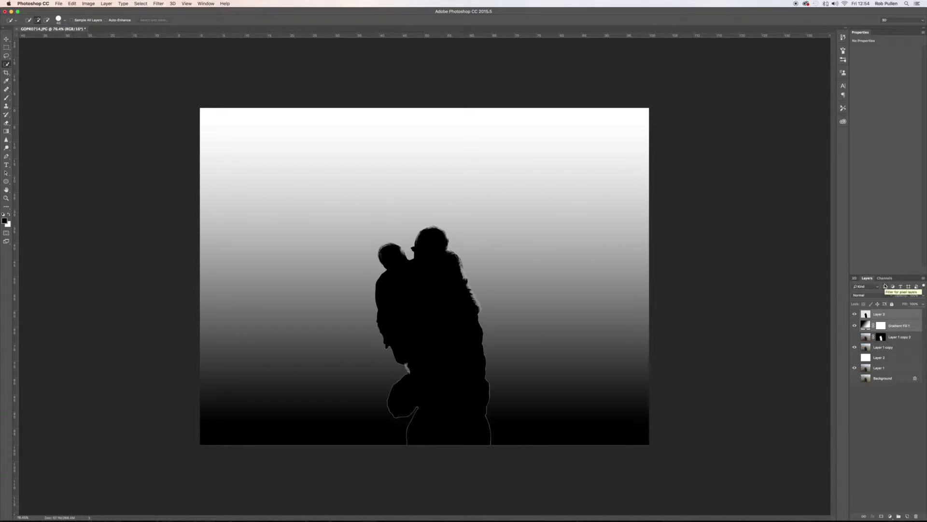
pyautogui.press('super+g')
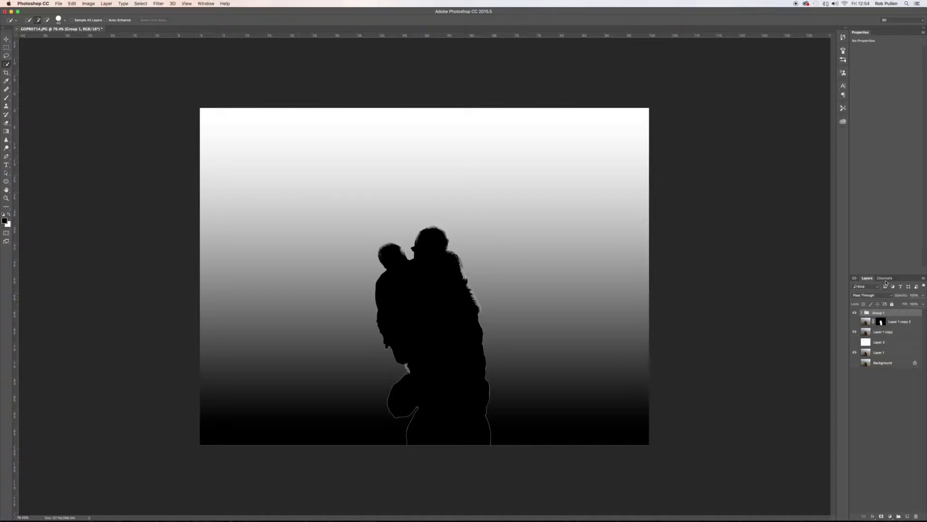
# Duplicate the Blue channel as a new alpha channel named 'depth map'.
pyautogui.click(885, 278)
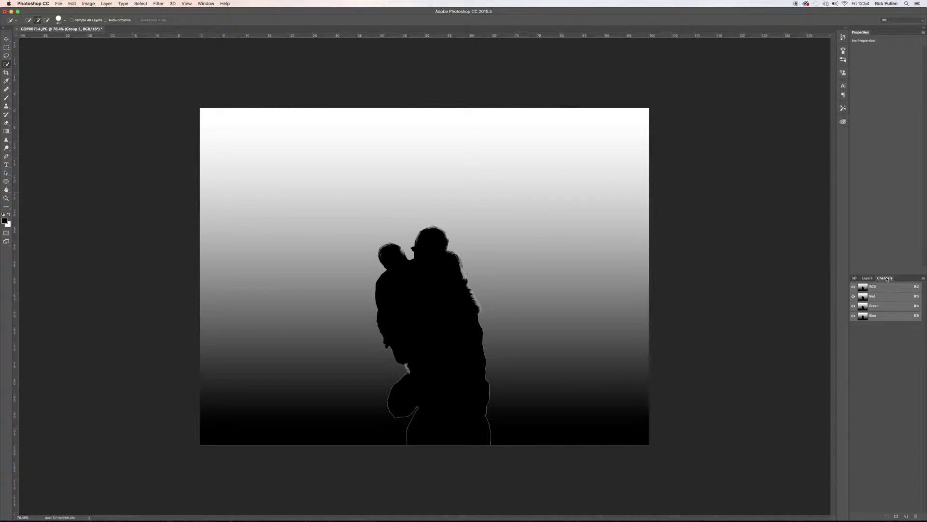
pyautogui.click(887, 317)
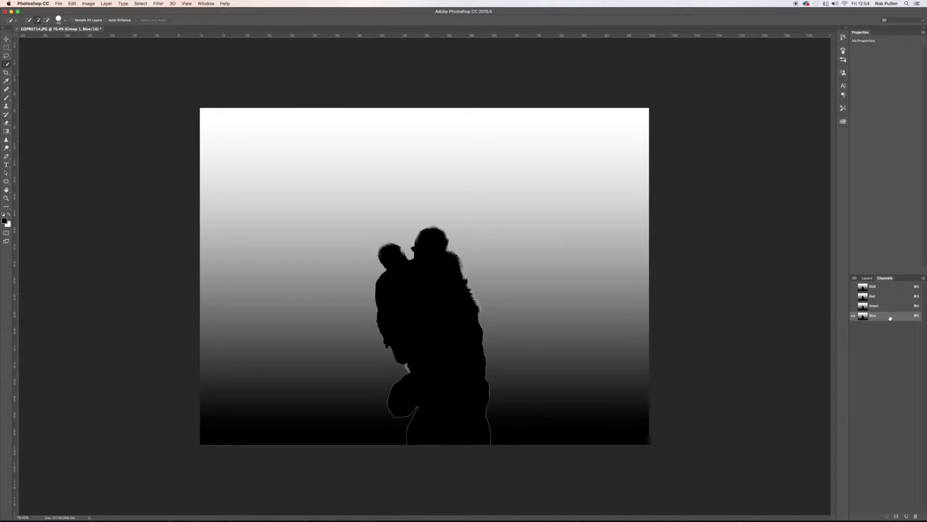
pyautogui.moveTo(891, 319); pyautogui.dragTo(908, 516)
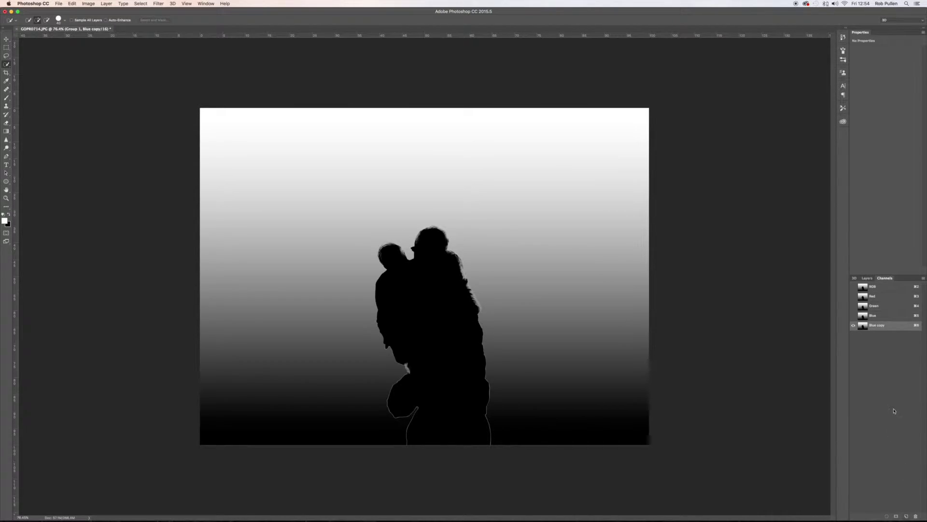
pyautogui.doubleClick(879, 325)
pyautogui.write('depth map')
pyautogui.press('Return')
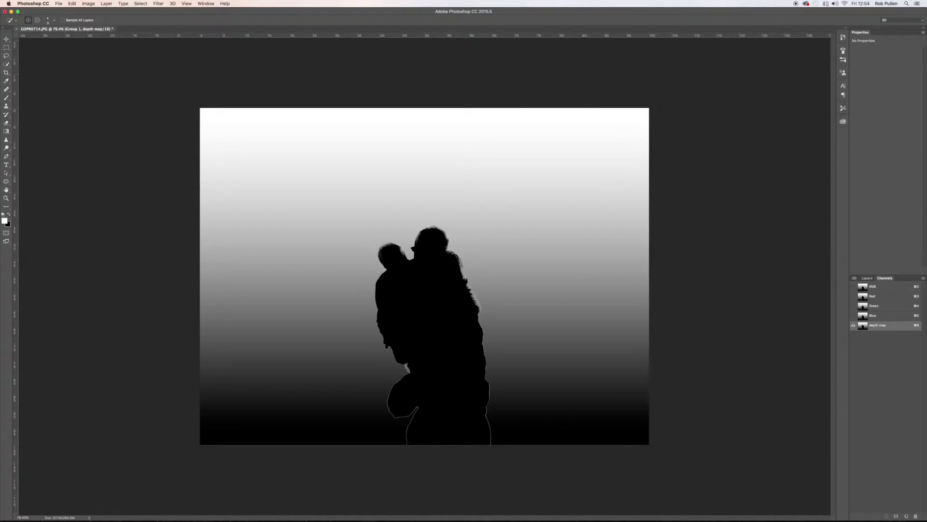
# Return to the RGB composite, hide Group 1 to reveal the beach photo, and select Layer 1 copy.
pyautogui.click(883, 287)
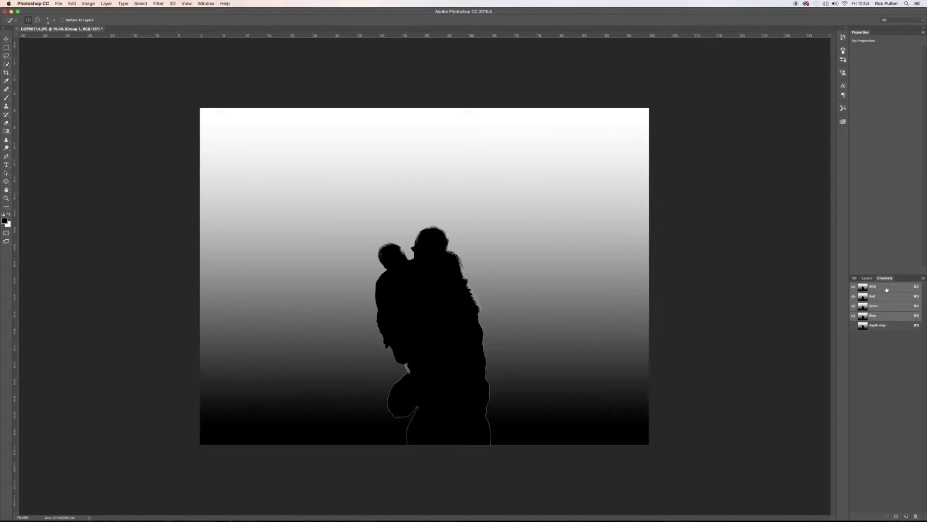
pyautogui.click(869, 279)
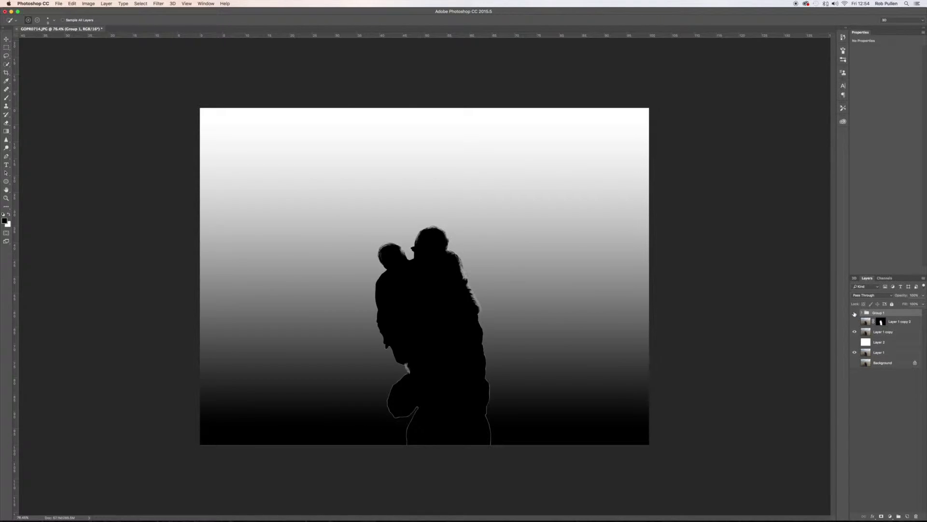
pyautogui.click(854, 313)
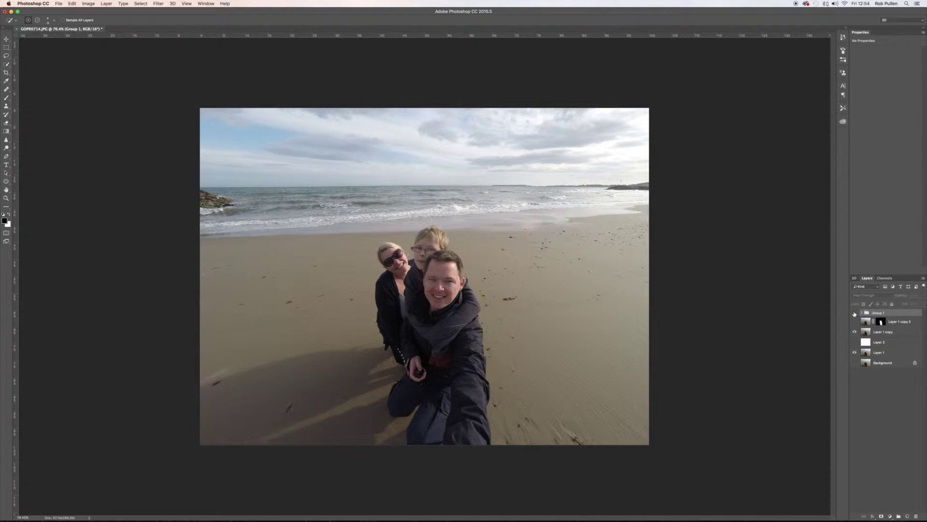
pyautogui.click(885, 332)
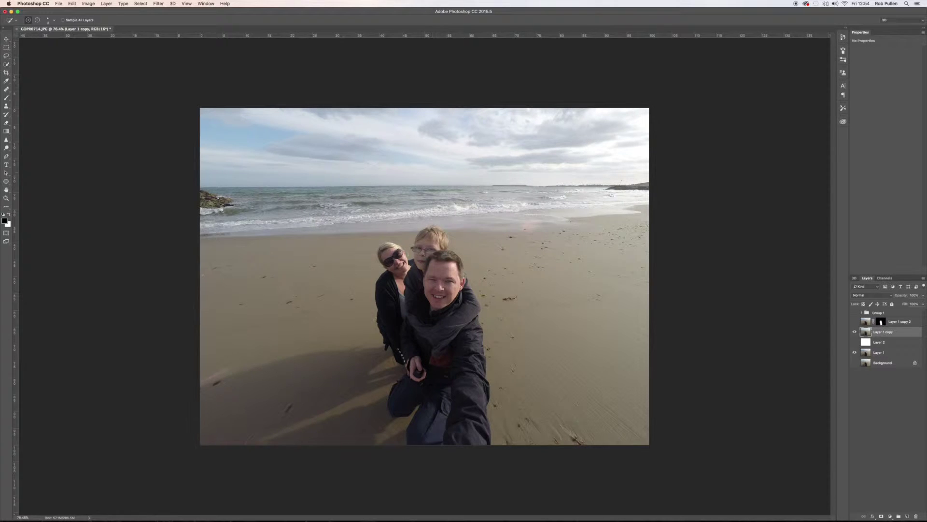
# Apply a Lens Blur to Layer 1 copy using the 'depth map' channel as its depth source.
pyautogui.click(159, 4)
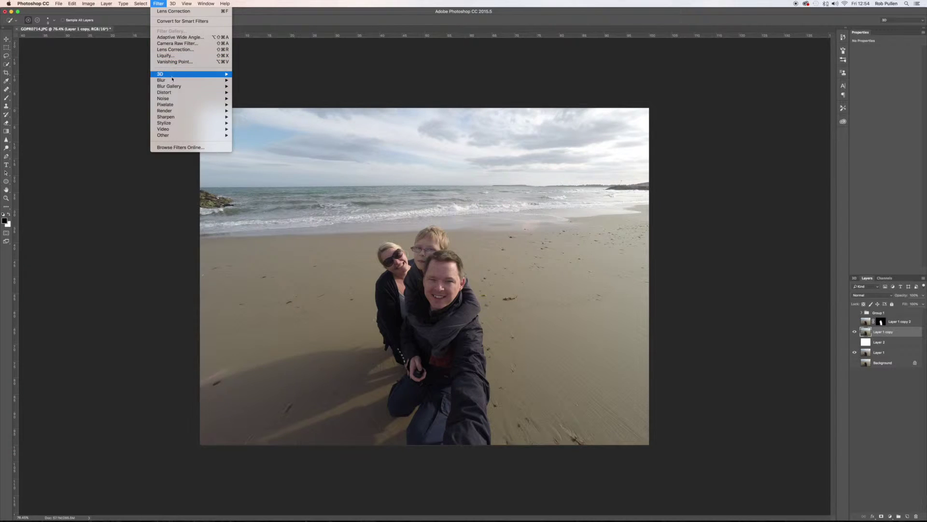
pyautogui.moveTo(172, 81)
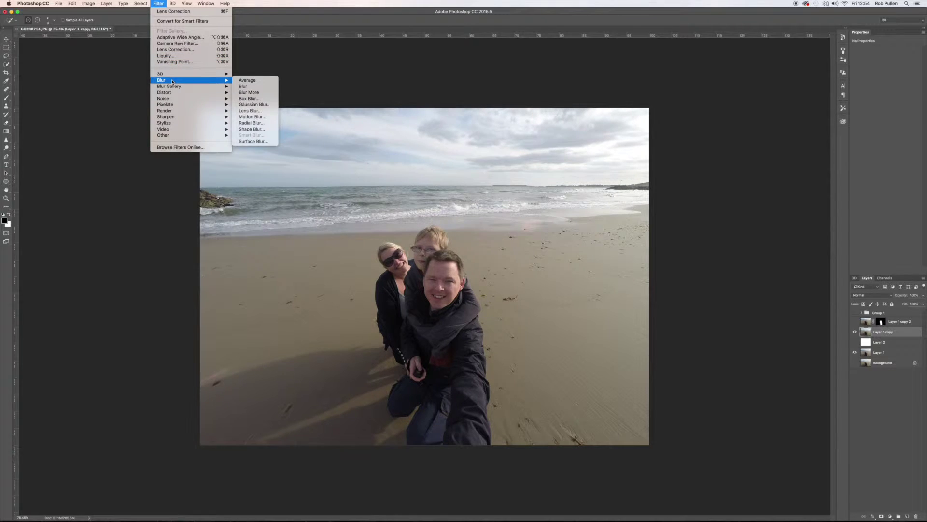
pyautogui.click(249, 112)
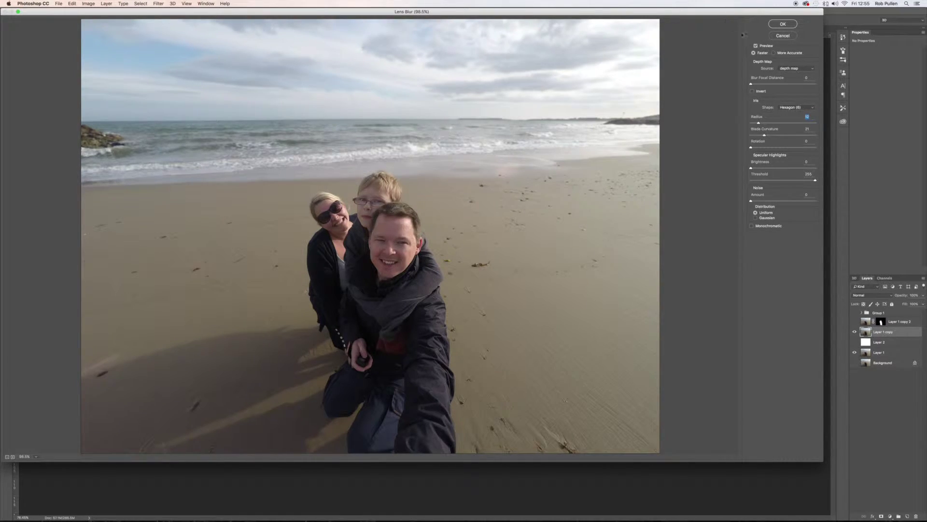
pyautogui.click(756, 46)
pyautogui.click(812, 70)
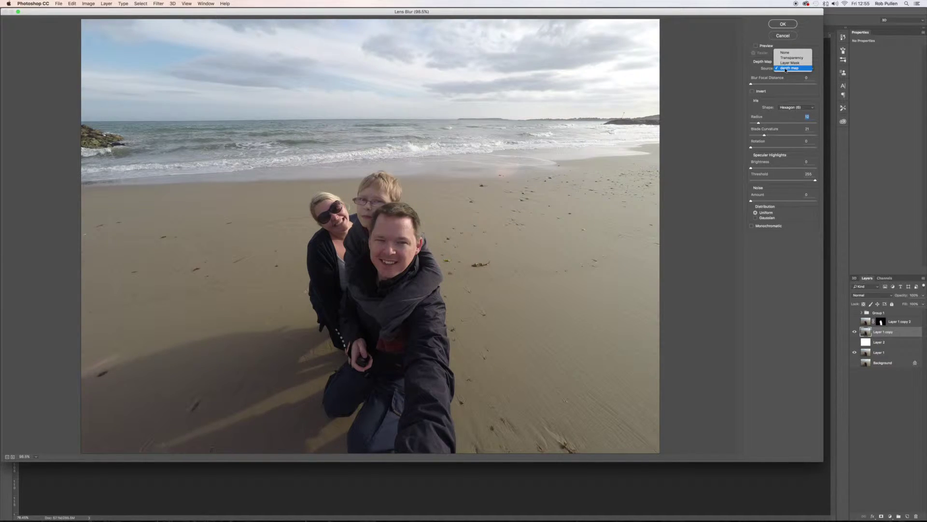
pyautogui.click(786, 68)
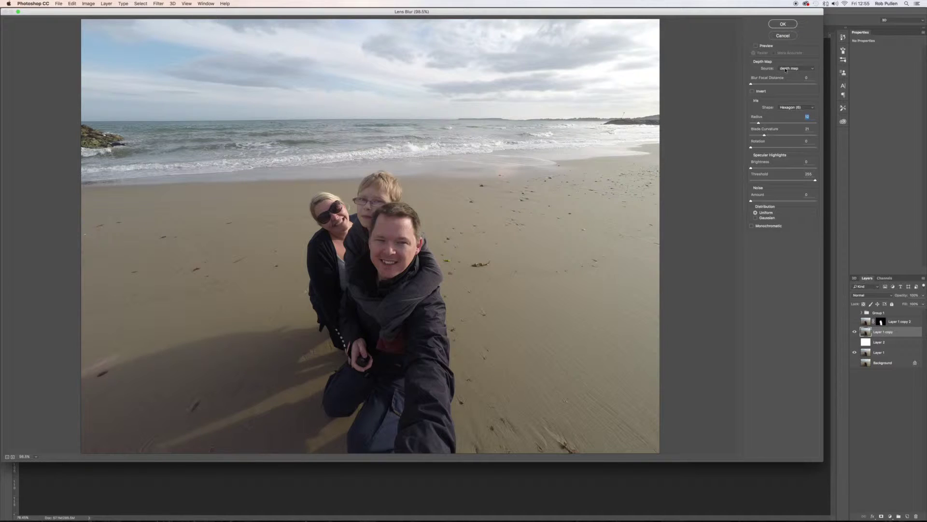
pyautogui.click(756, 45)
pyautogui.click(782, 24)
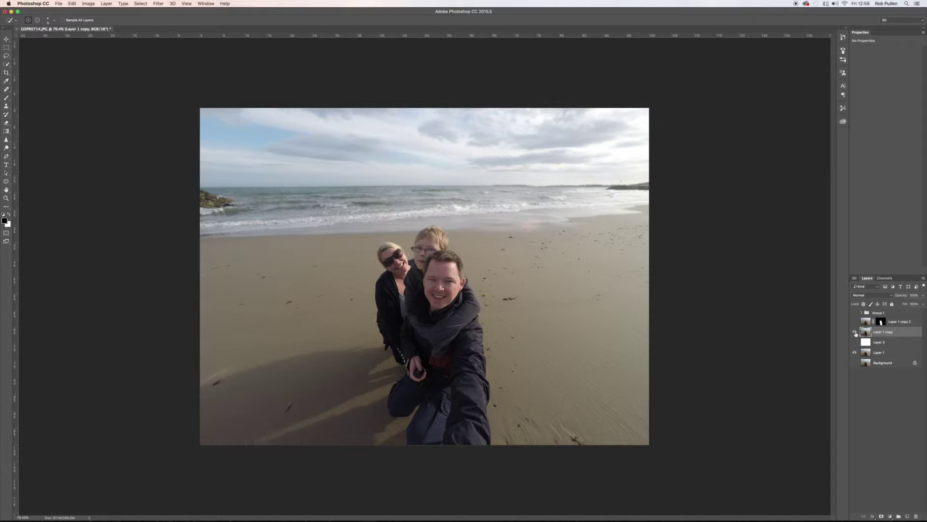
# Toggle Layer 1 copy's visibility off and on to compare the blurred and original beach photo.
pyautogui.click(854, 331)
pyautogui.click(854, 333)
pyautogui.click(60, 4)
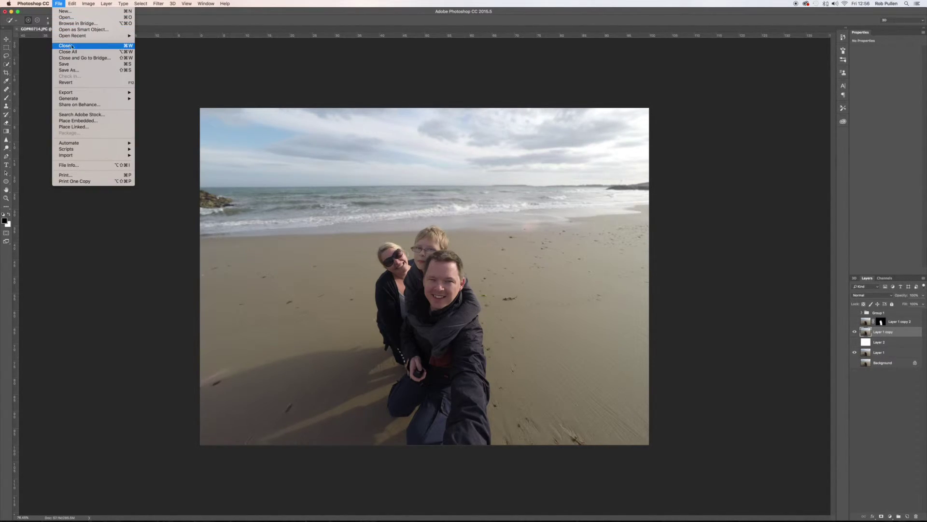
# Save the lens-blurred photo and move to Lightroom to develop GOPR0714-Edit.tif.
pyautogui.click(66, 64)
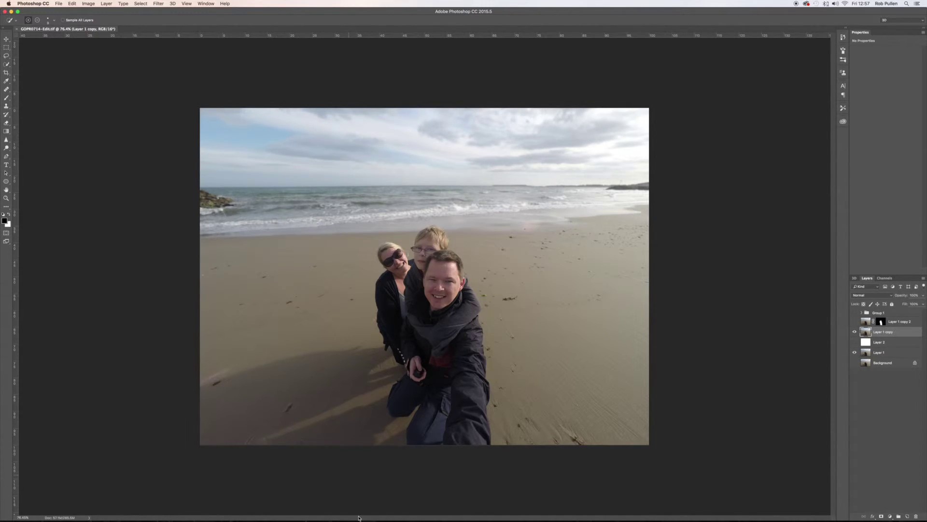
pyautogui.moveTo(442, 520)
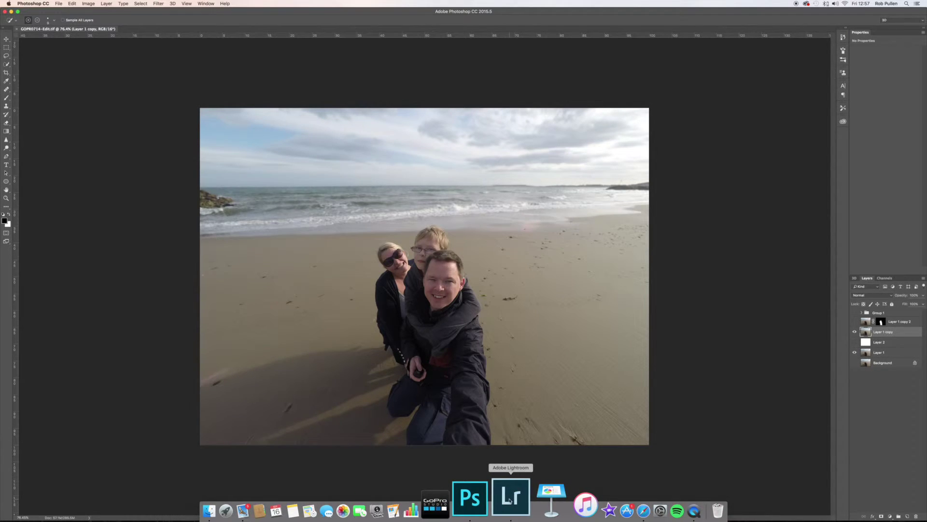
pyautogui.click(510, 501)
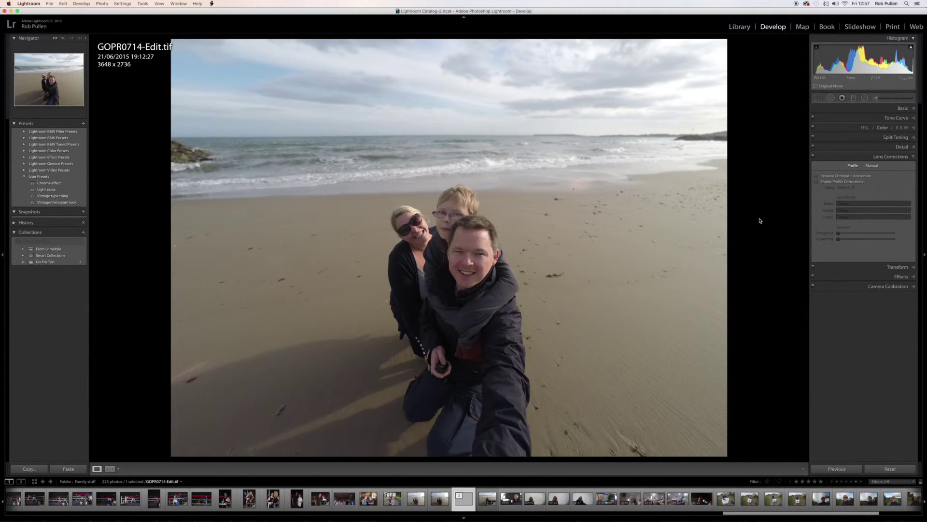
# Raise GOPR0714-Edit.tif's Vibrance to +6 in the Basic panel and expand the Detail panel.
pyautogui.click(907, 109)
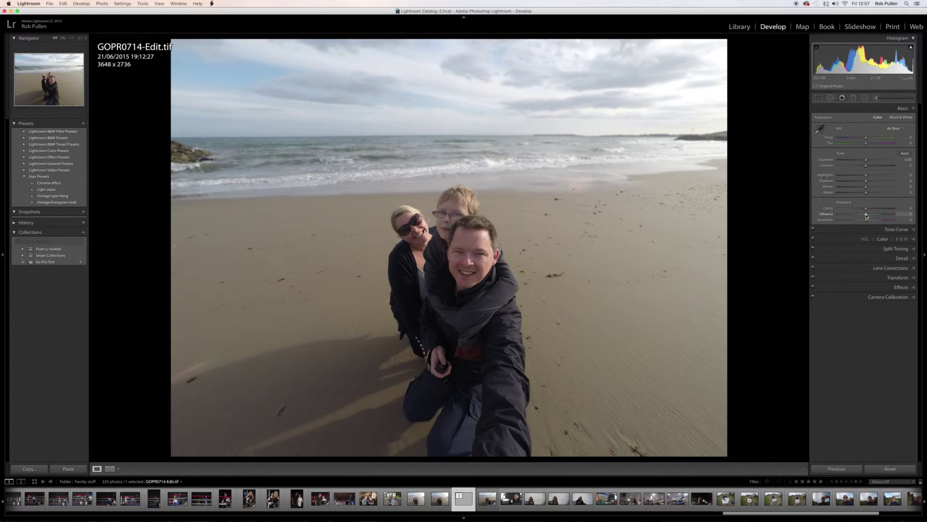
pyautogui.moveTo(867, 216); pyautogui.dragTo(868, 216)
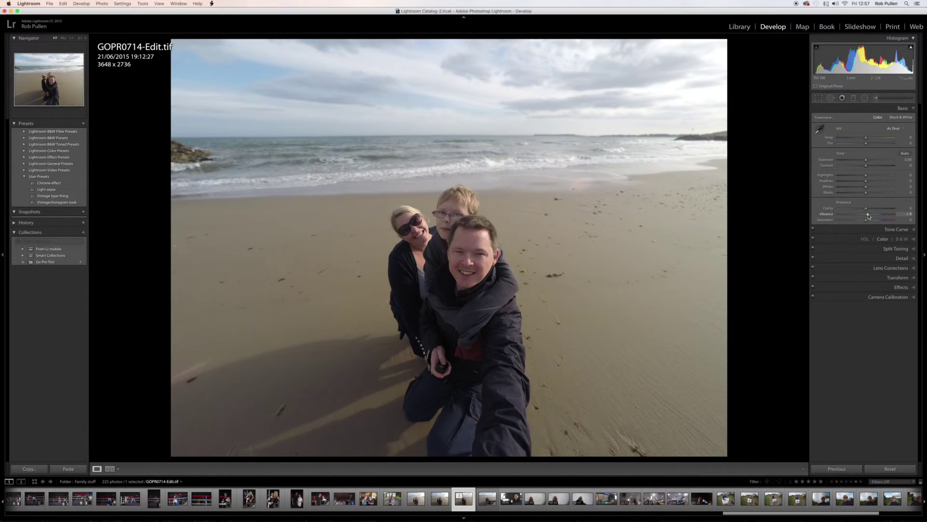
pyautogui.click(912, 259)
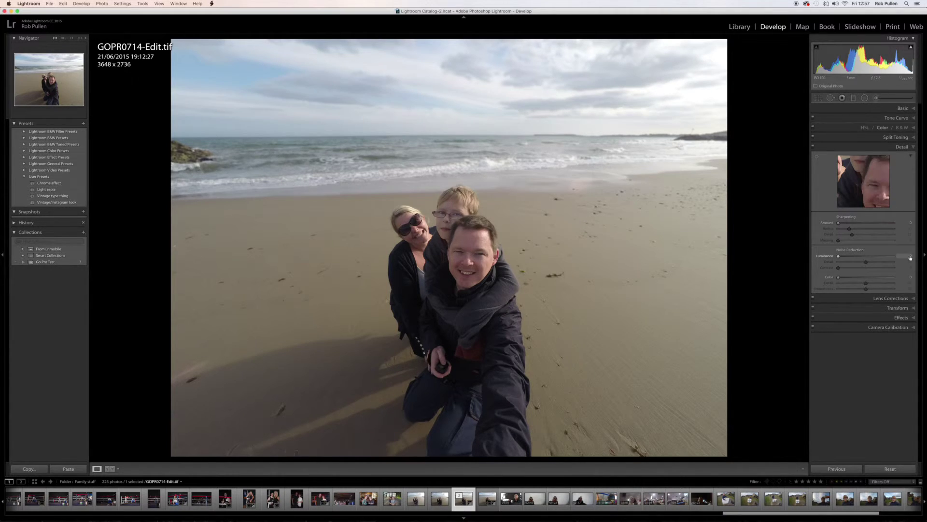
# Set Sharpening Amount to 21 and Masking to 81 in the Detail panel.
pyautogui.moveTo(838, 224); pyautogui.dragTo(844, 225)
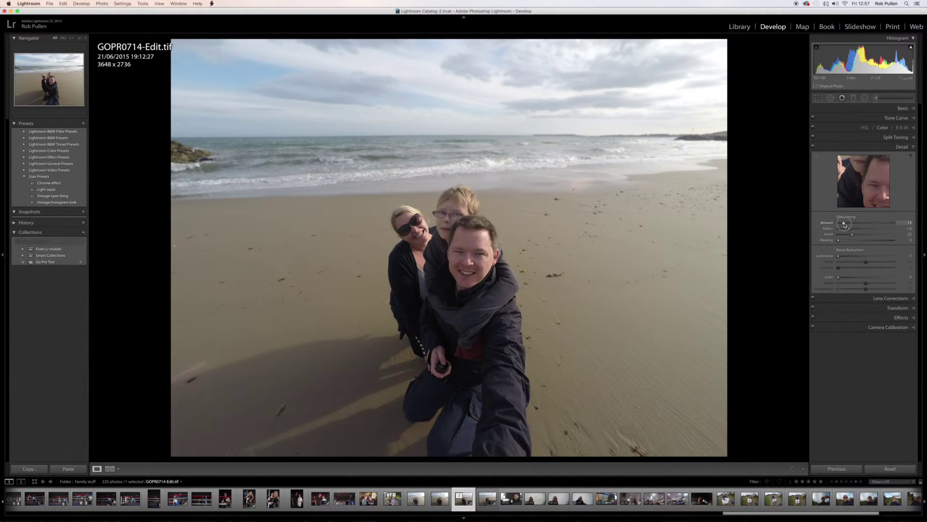
pyautogui.moveTo(845, 224); pyautogui.dragTo(846, 225)
pyautogui.moveTo(846, 225); pyautogui.dragTo(847, 225)
pyautogui.moveTo(839, 240); pyautogui.dragTo(885, 242)
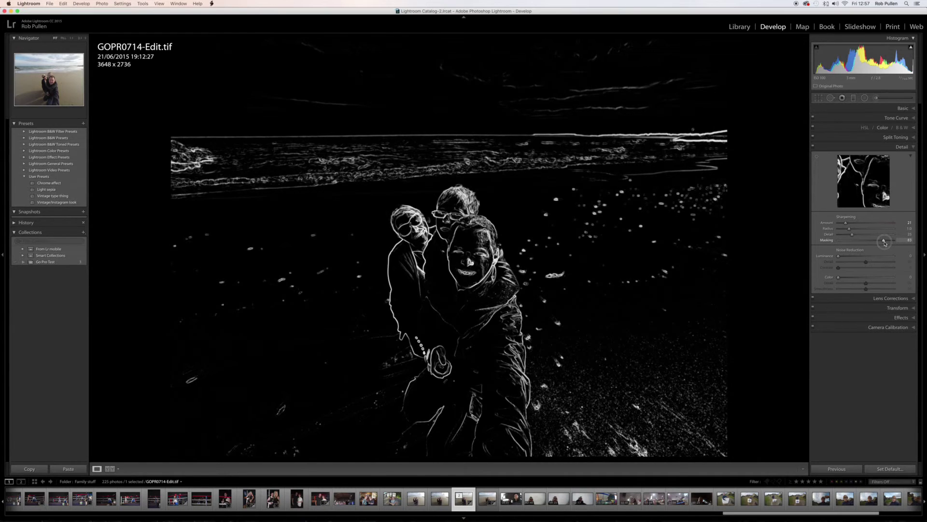
pyautogui.moveTo(884, 241); pyautogui.dragTo(883, 243)
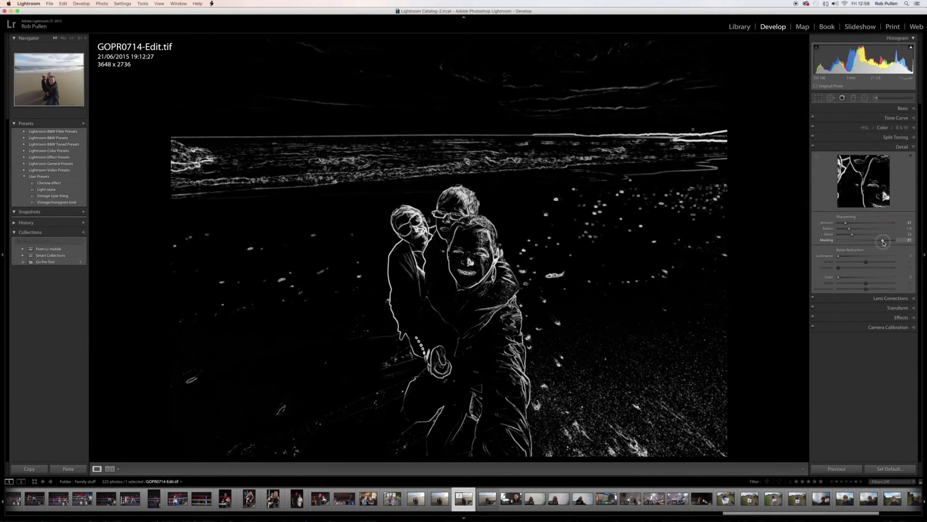
pyautogui.moveTo(883, 243); pyautogui.dragTo(883, 243)
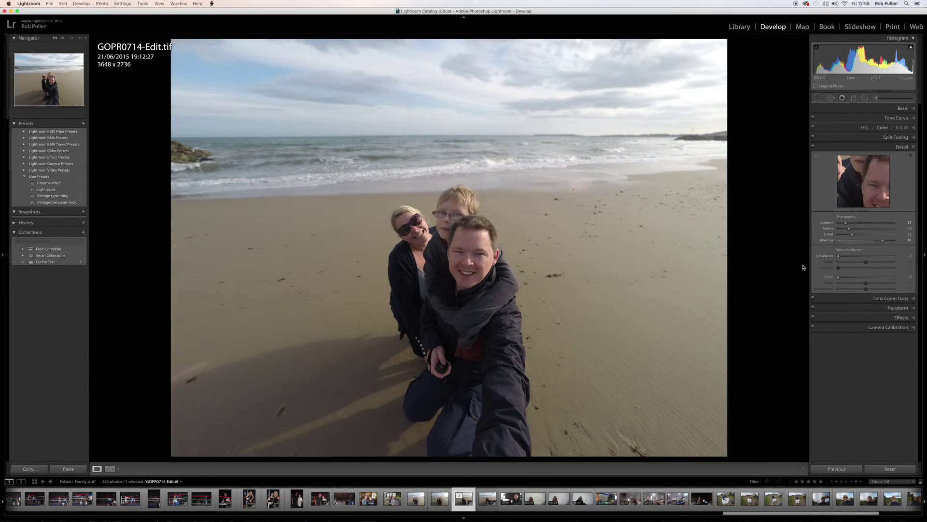
pyautogui.click(914, 318)
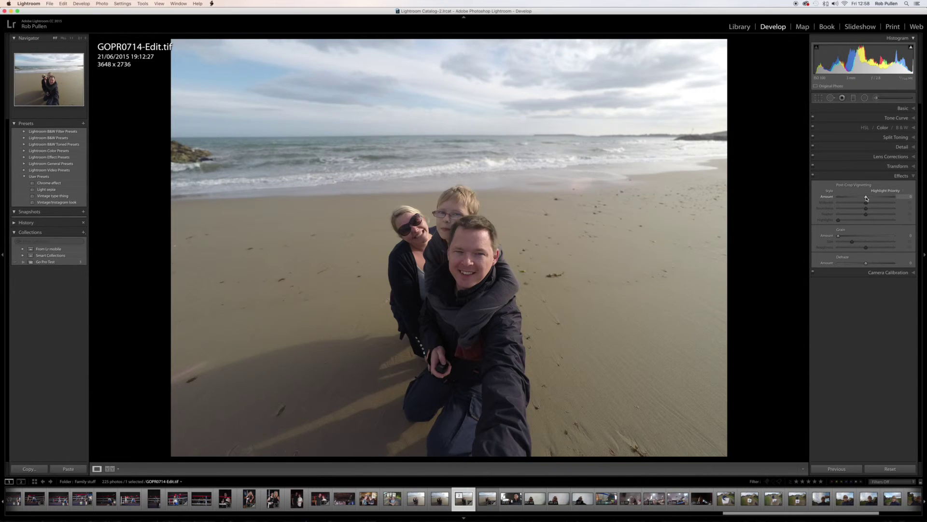
# Set vignette Amount to -11, Vibrance to +16, Highlights to about -43 and Whites to about +48.
pyautogui.moveTo(866, 196); pyautogui.dragTo(862, 198)
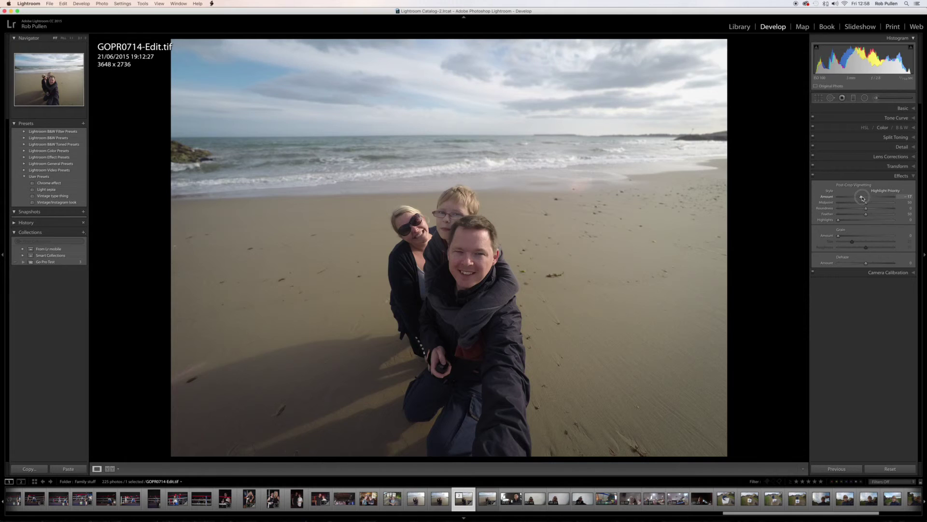
pyautogui.press('super+1')
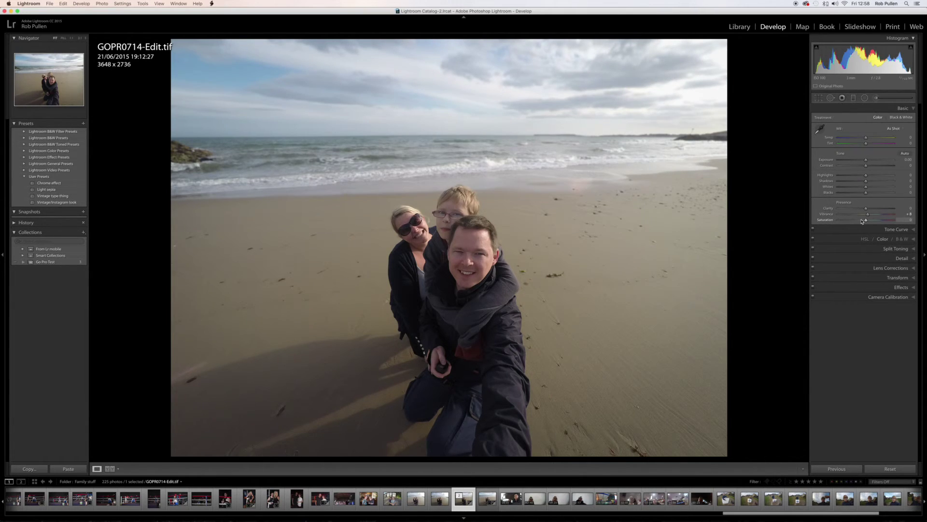
pyautogui.moveTo(868, 214); pyautogui.dragTo(871, 216)
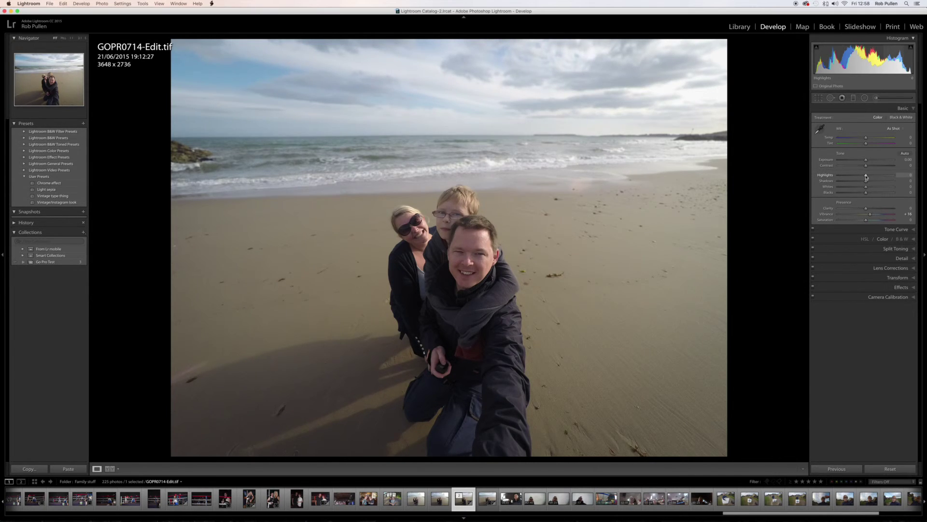
pyautogui.moveTo(865, 176)
pyautogui.mouseDown()
pyautogui.moveTo(853, 176)
pyautogui.moveTo(872, 183)
pyautogui.mouseUp()
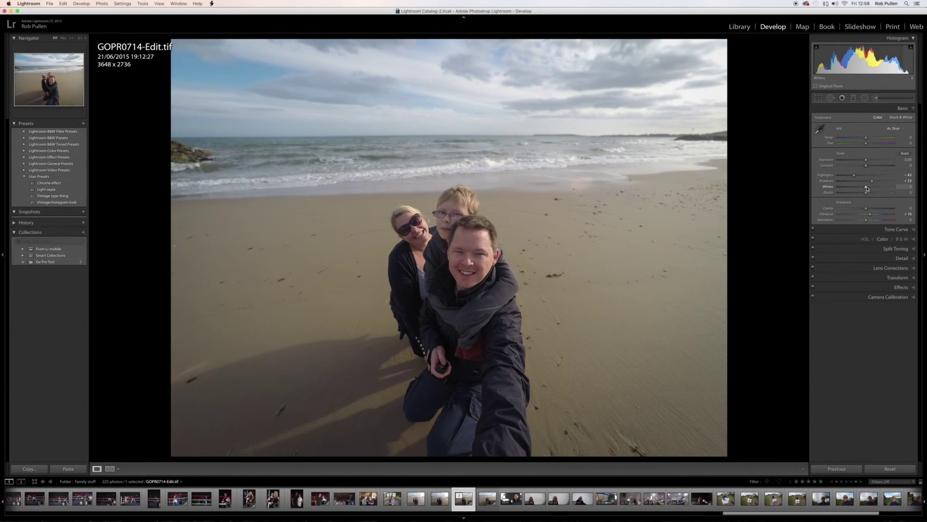
pyautogui.moveTo(866, 189)
pyautogui.mouseDown()
pyautogui.moveTo(884, 189)
pyautogui.moveTo(862, 195)
pyautogui.mouseUp()
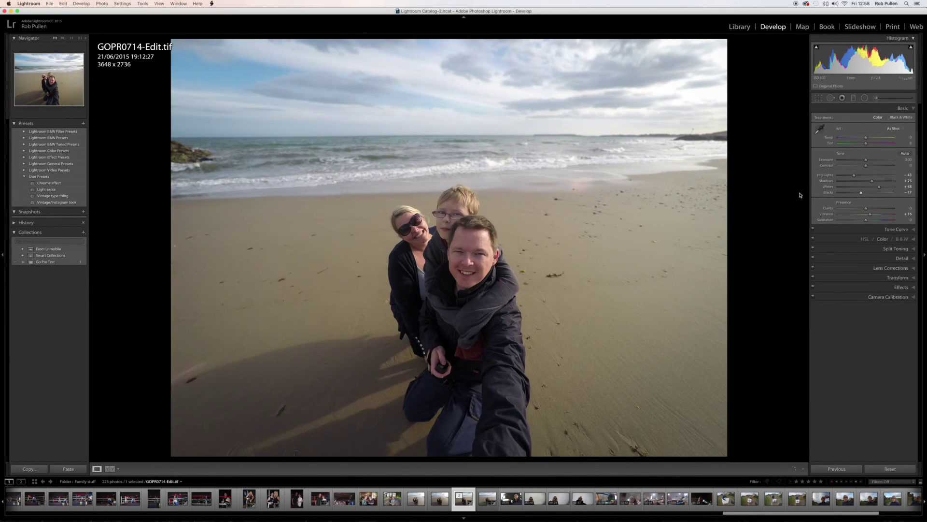